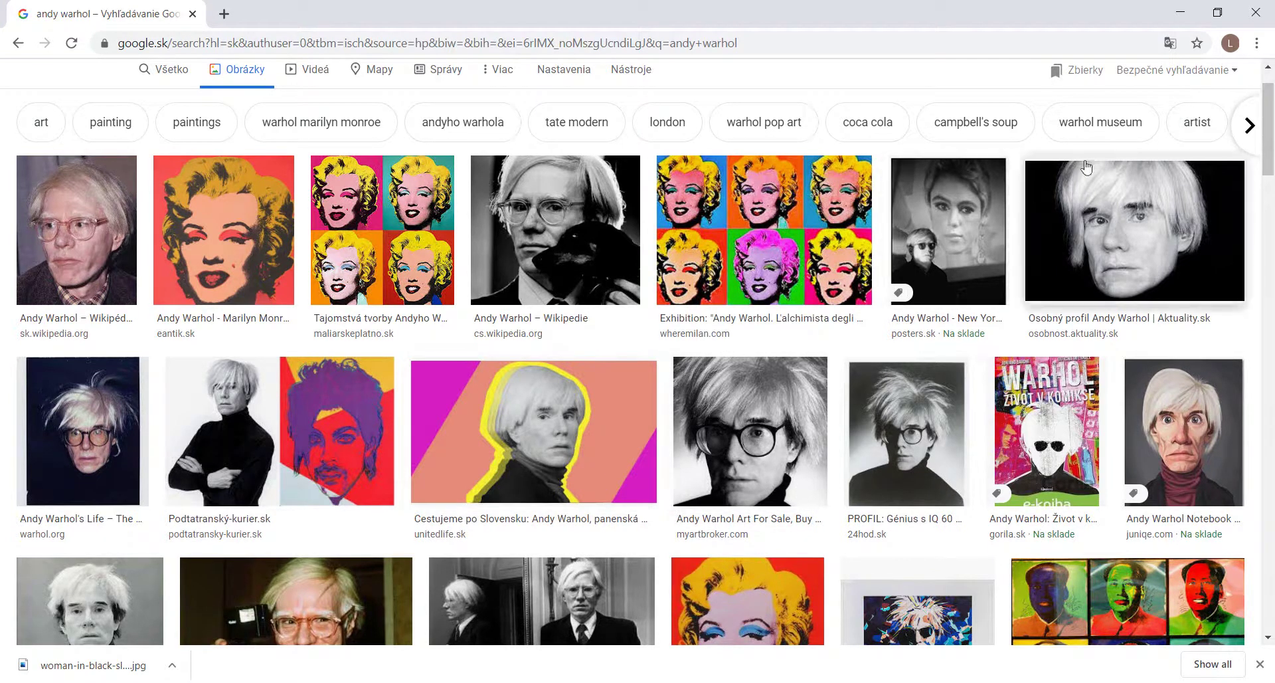
- Minimize the Chrome window of Andy Warhol references to bring Photoshop forward
click(1183, 16)
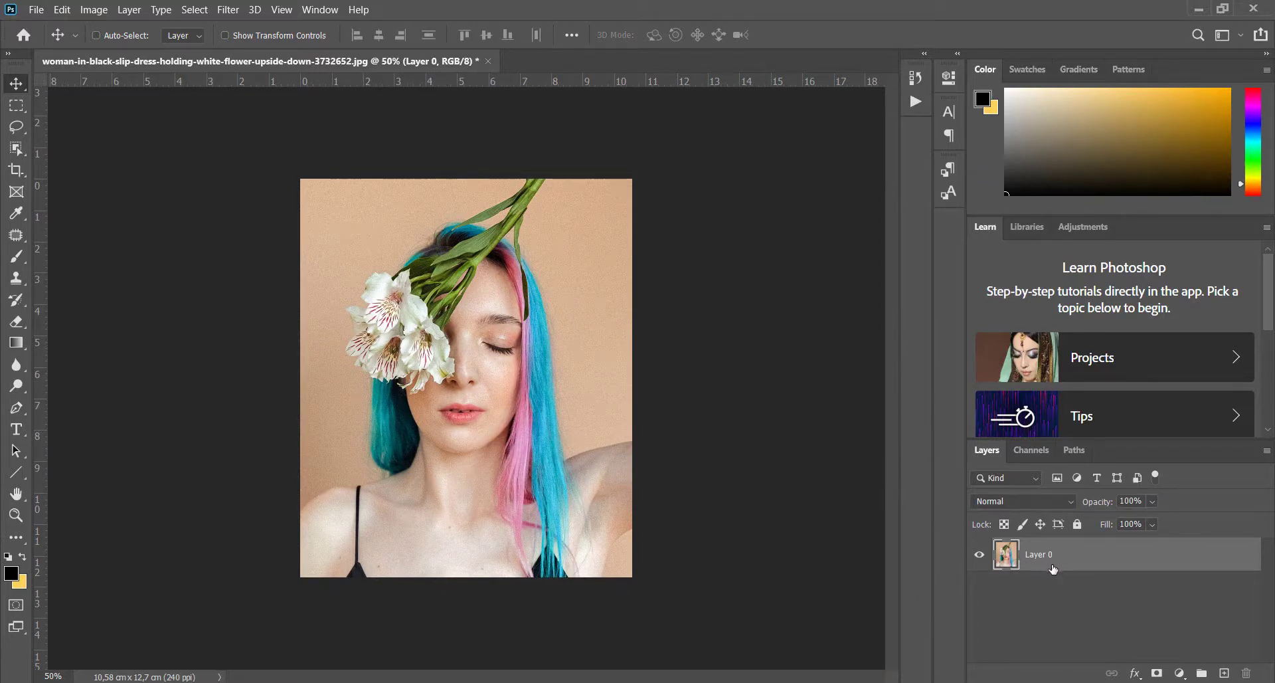
- Duplicate Layer 0 and give the copy a Surface Blur, radius about 50, threshold 18
key(ctrl+j)
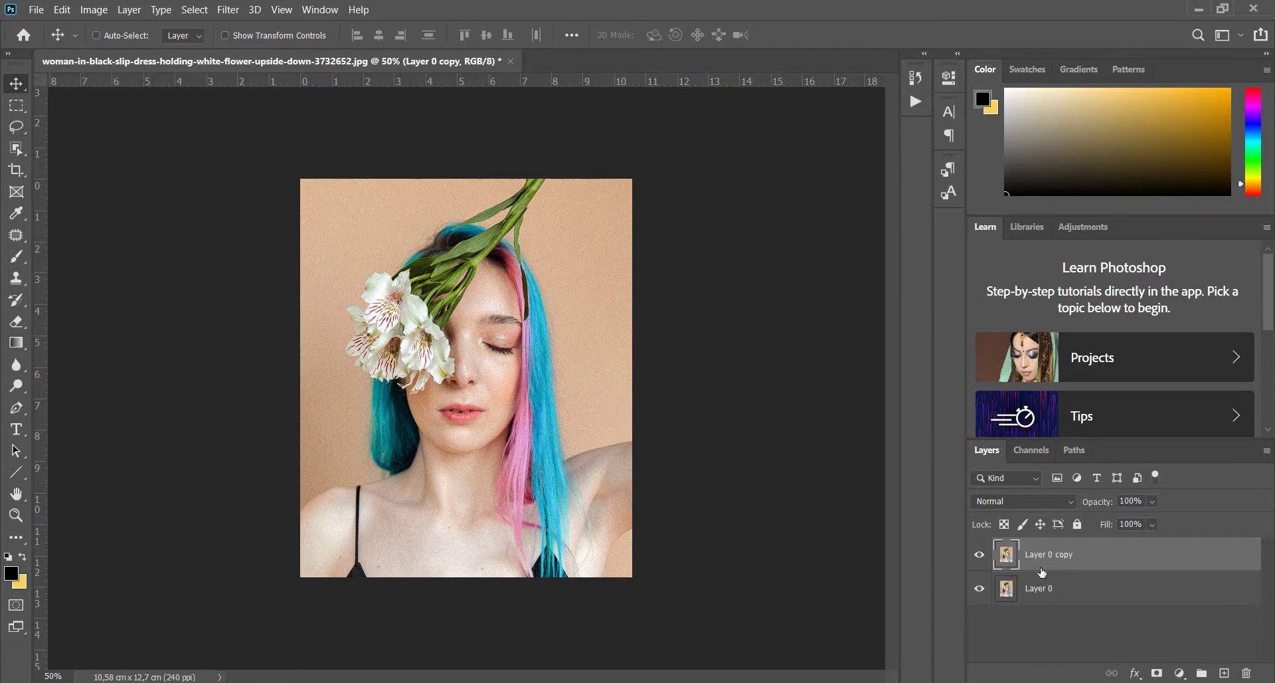
click(229, 15)
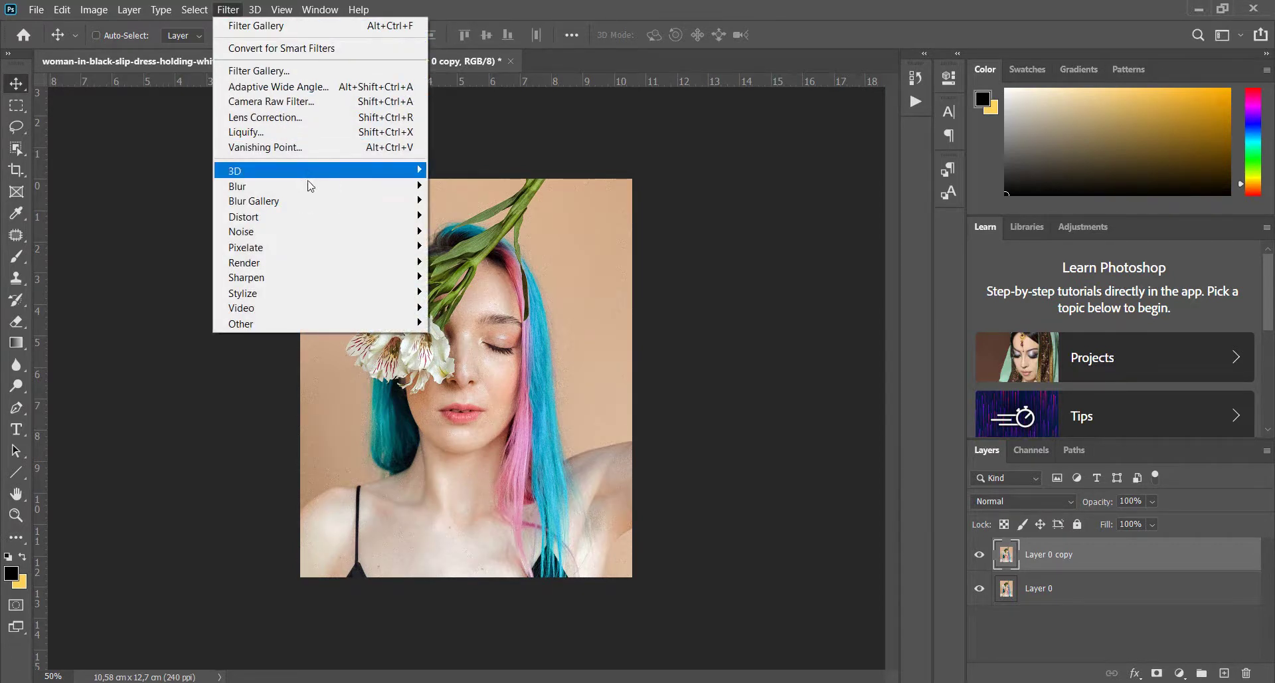
mouse_move(319, 186)
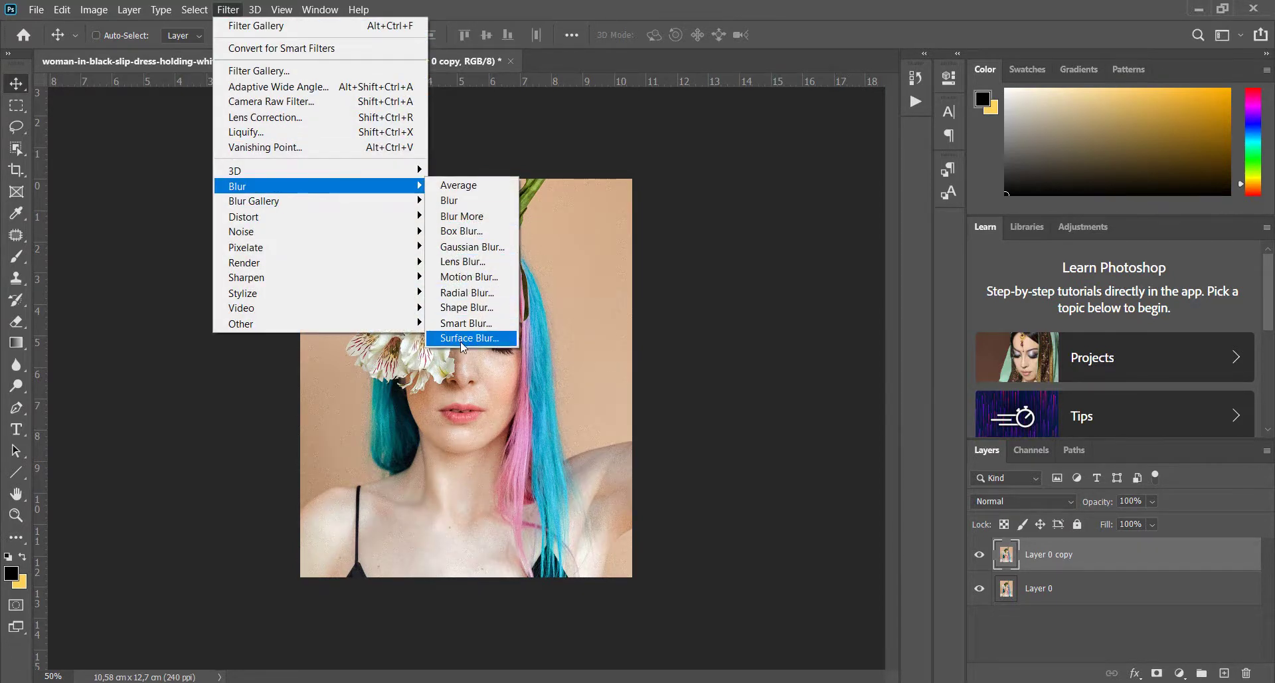
click(463, 340)
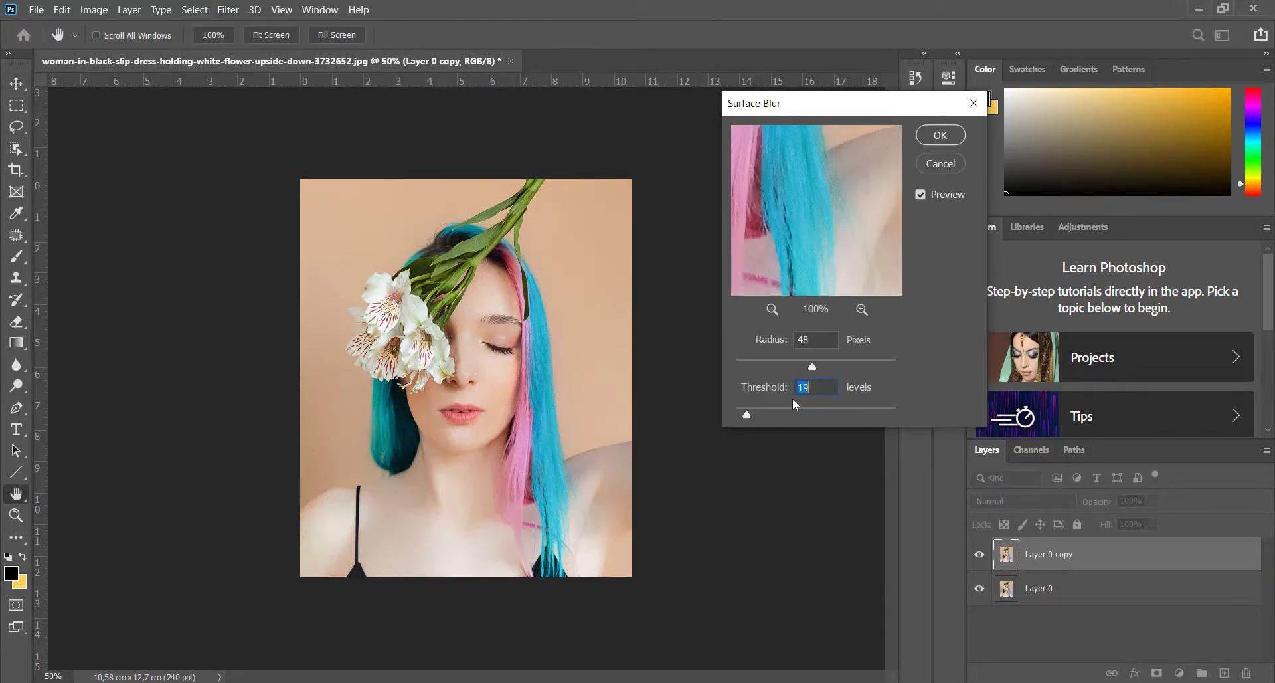
click(817, 367)
drag(748, 417, 744, 414)
drag(745, 416, 748, 415)
click(941, 135)
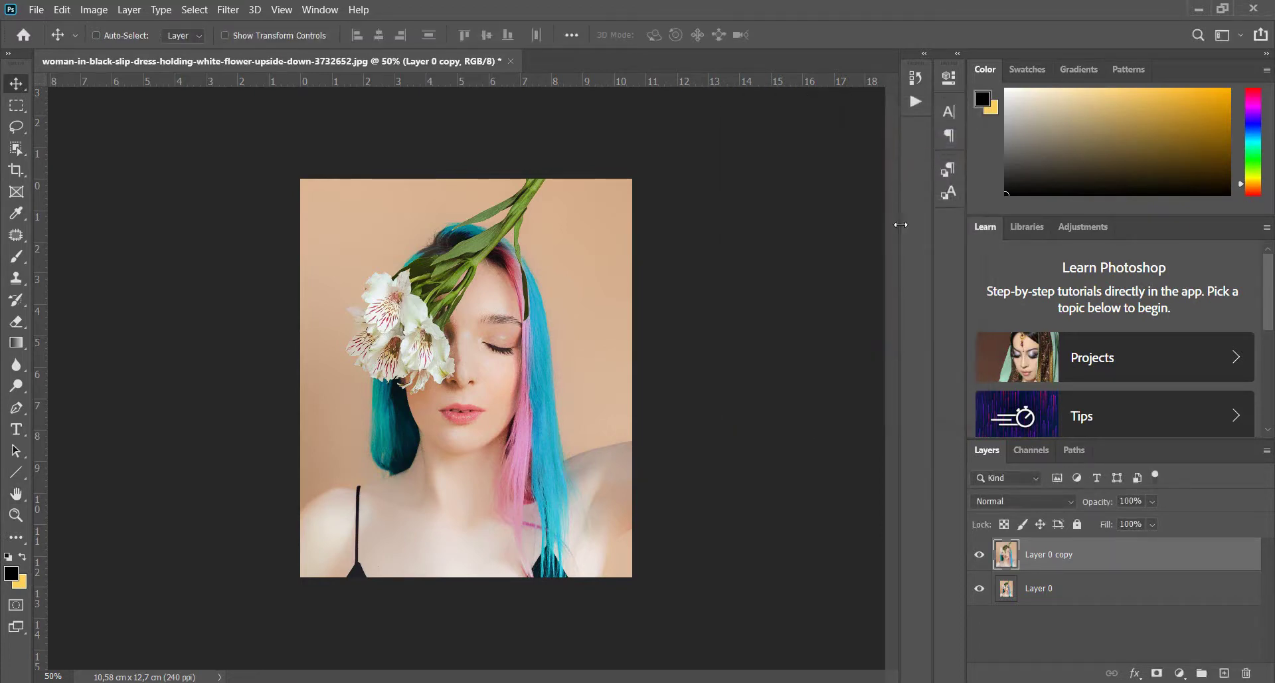
- Apply the Filter Gallery Cutout filter: 8 levels, edge simplicity 4, edge fidelity 1
click(226, 10)
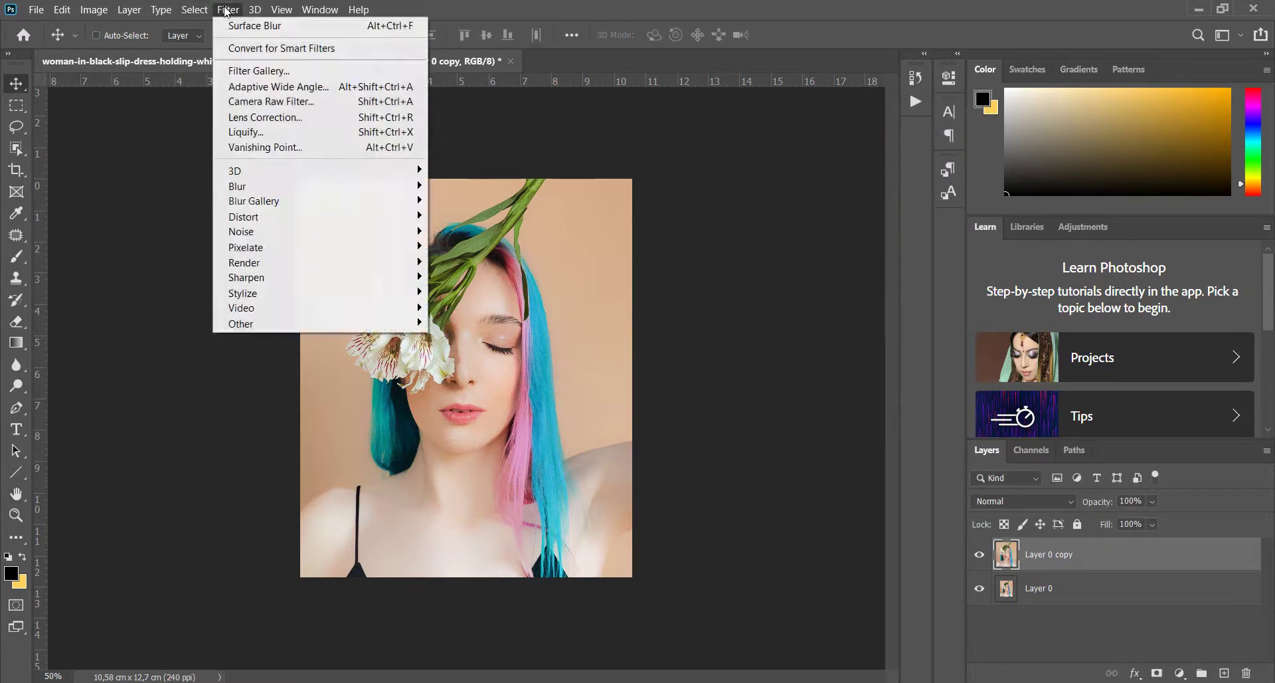
click(255, 72)
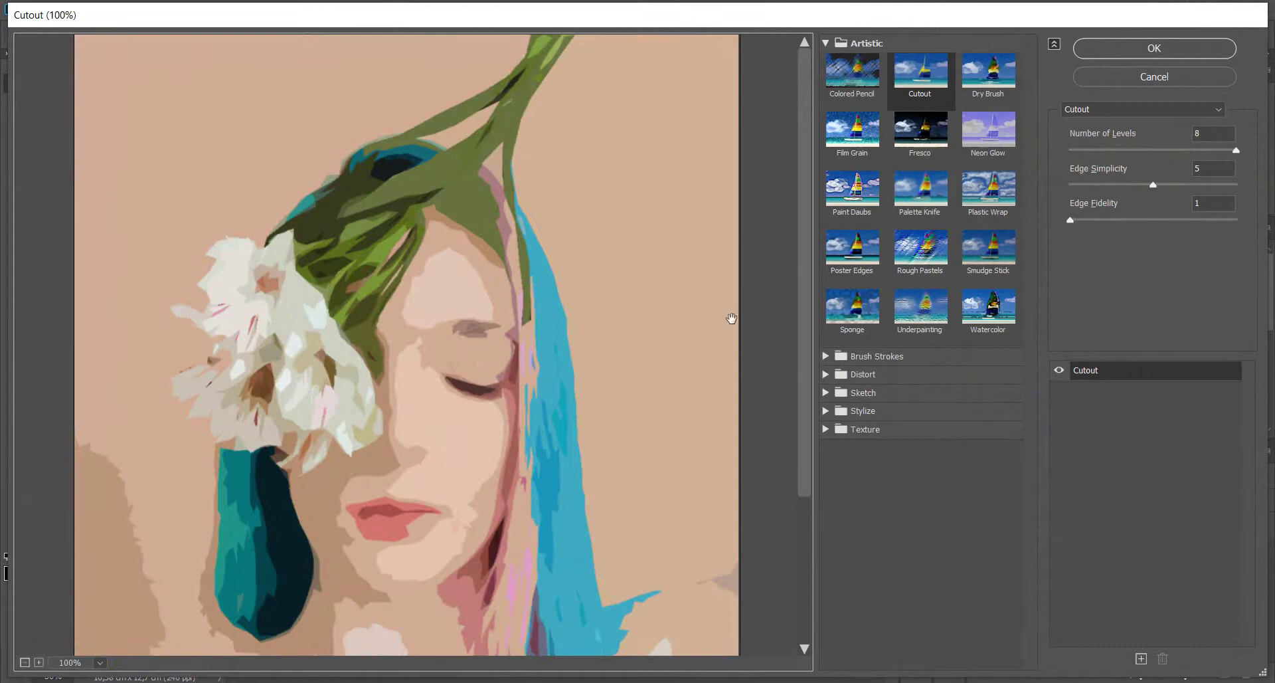
click(25, 662)
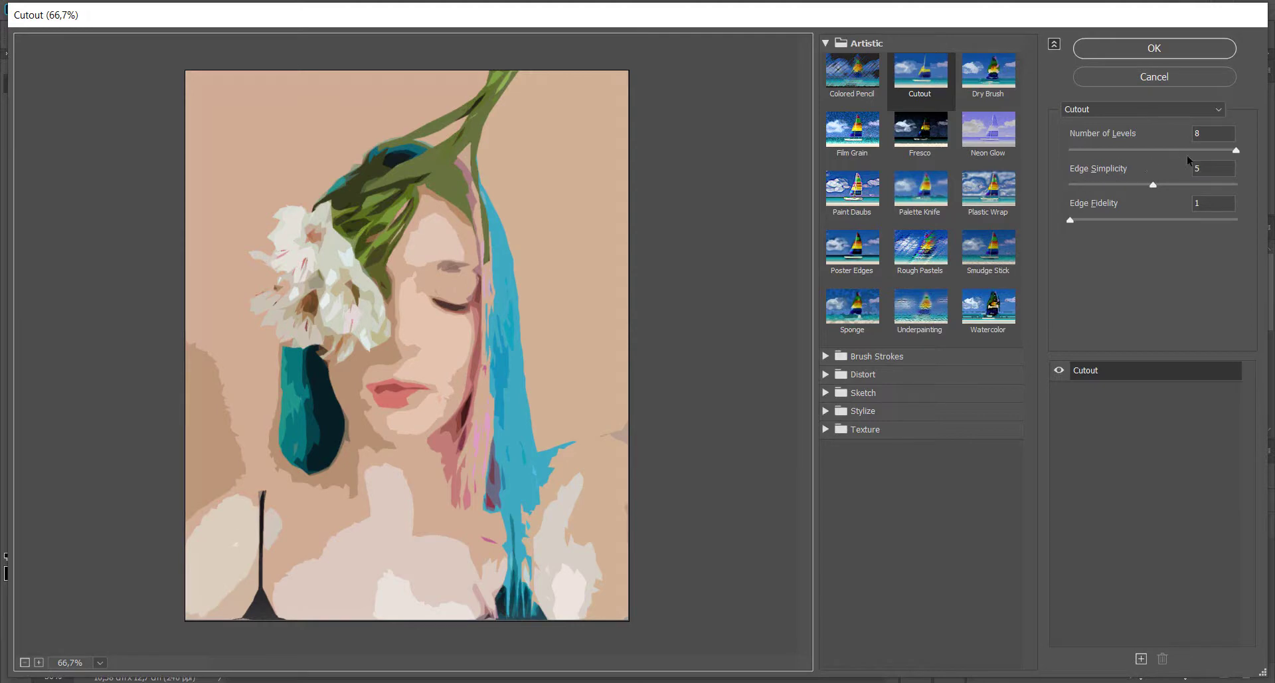
key(Down)
click(1230, 151)
mouse_move(1221, 151)
mouse_down()
mouse_move(1208, 153)
mouse_move(1234, 151)
mouse_up()
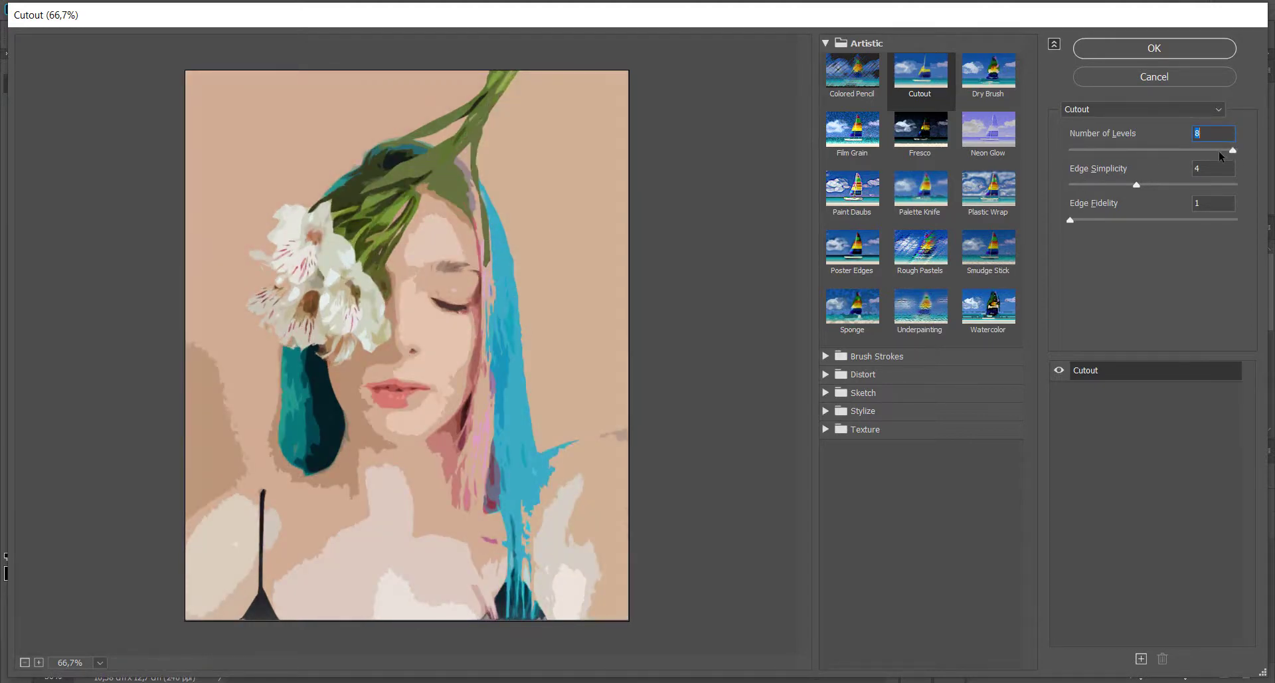
click(1232, 152)
click(1151, 50)
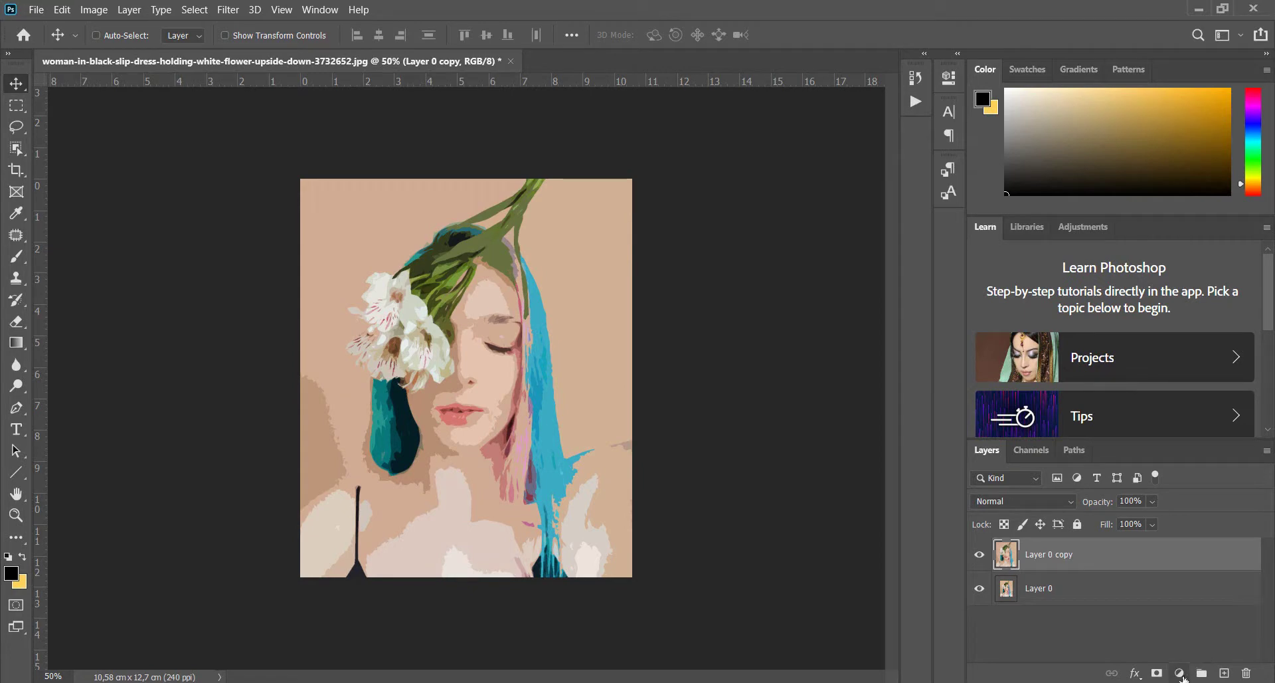
- Create a layer group named 'pink' and move the filtered portrait copy into it
click(1203, 675)
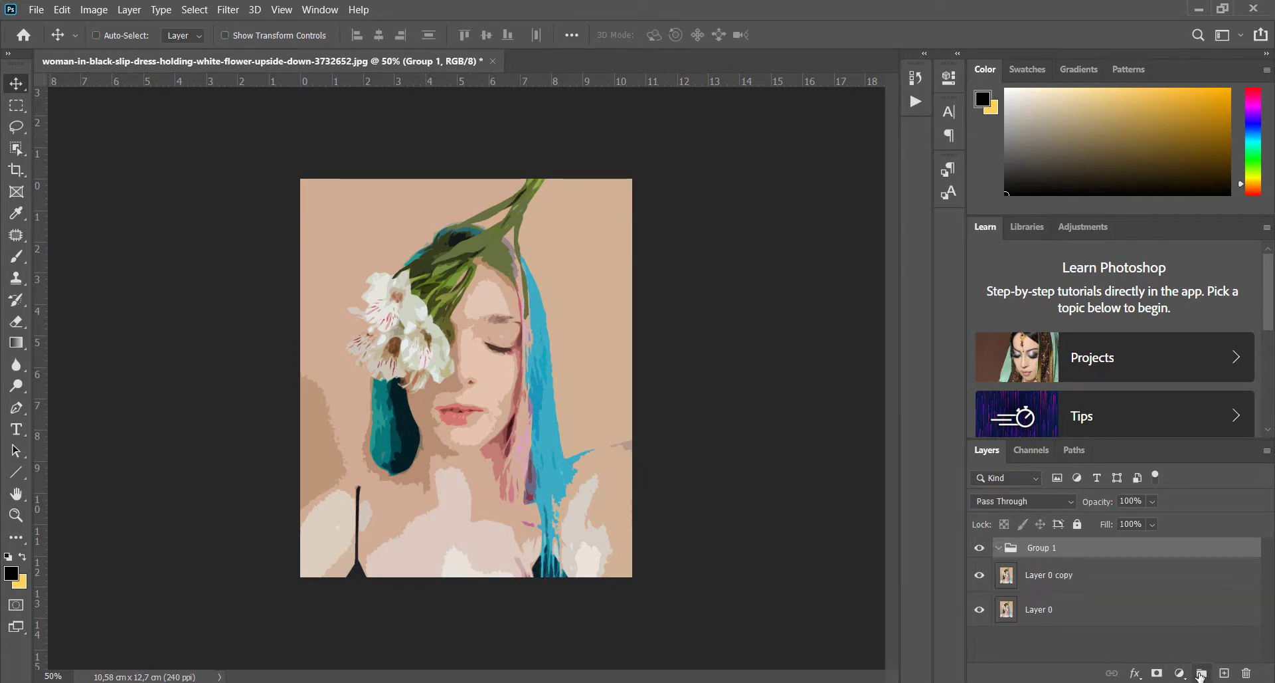
double_click(1045, 551)
text(pink)
key(Return)
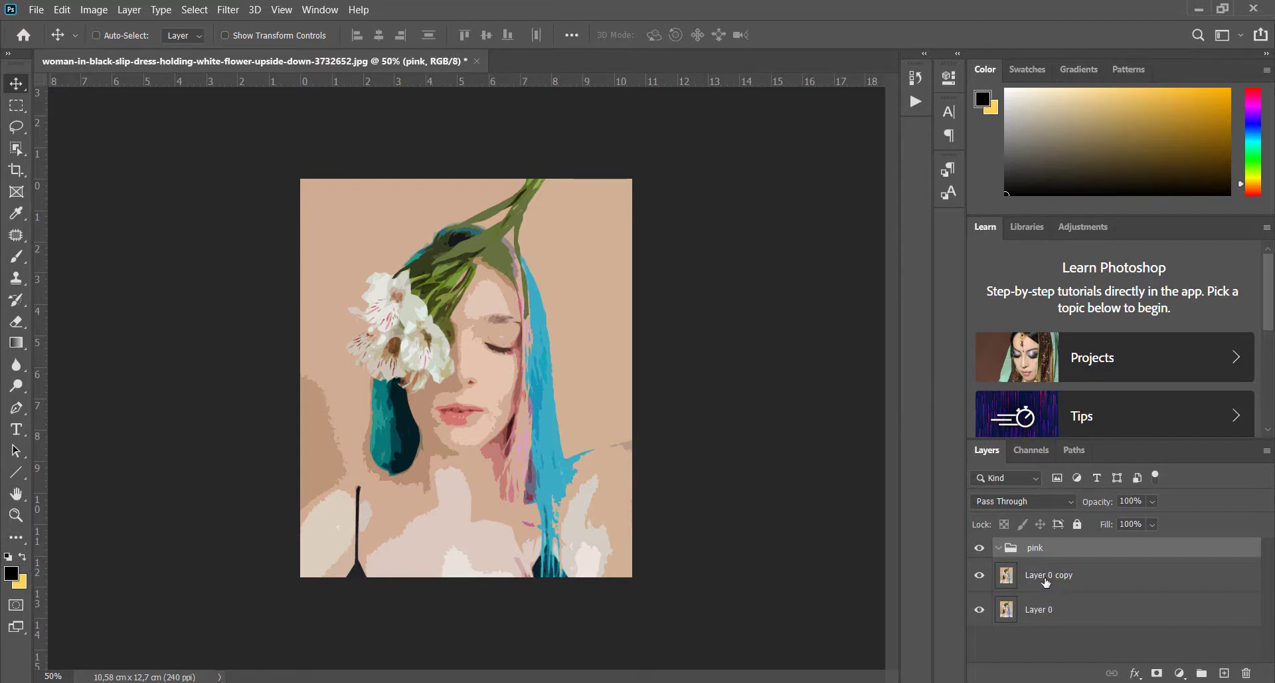
drag(1046, 582, 1045, 558)
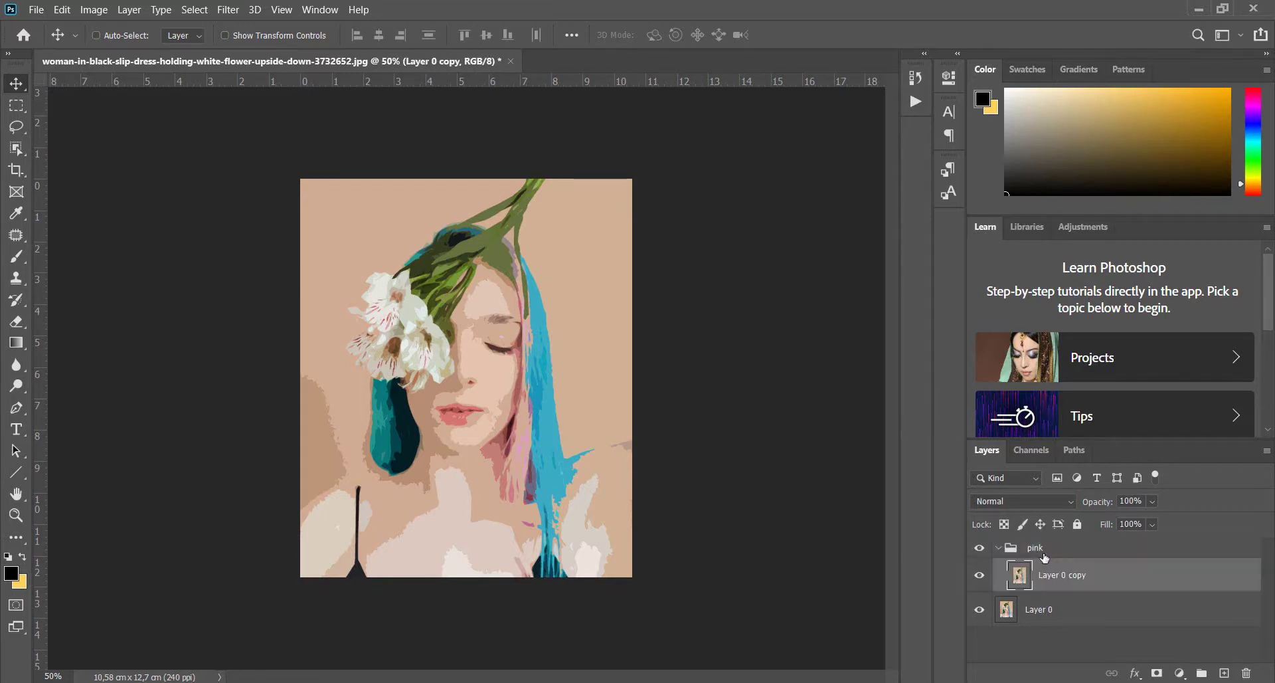
click(998, 548)
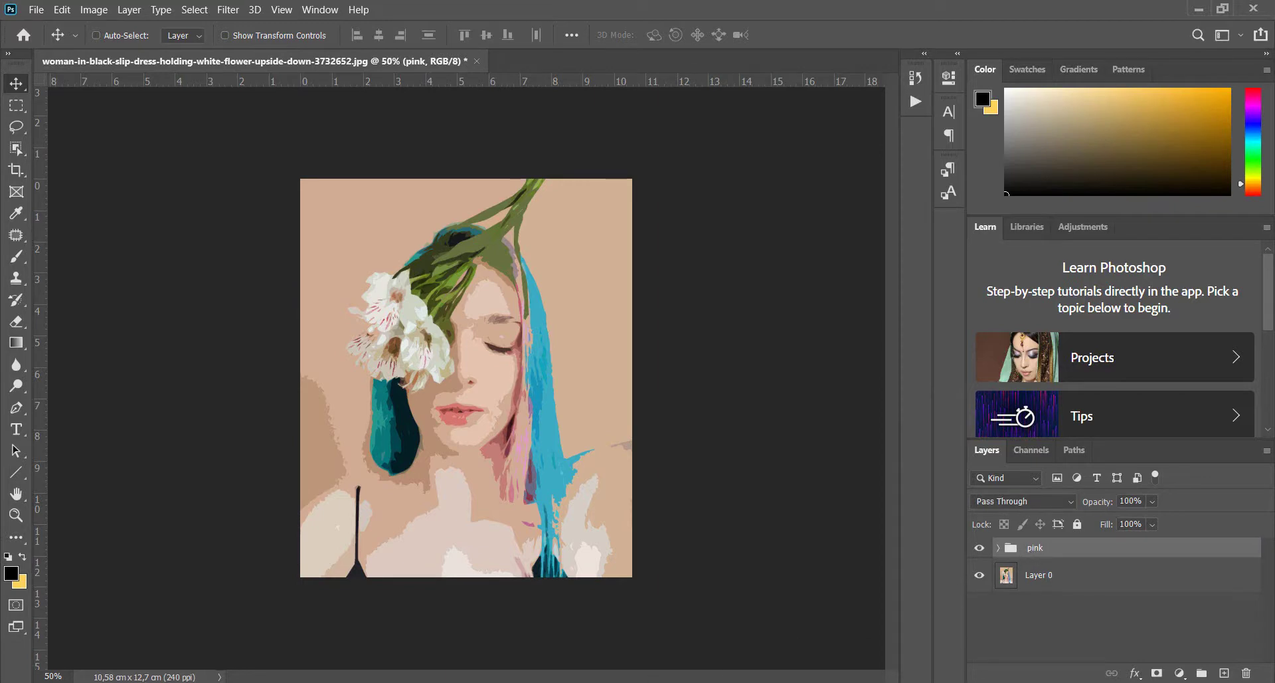
- Glance at the Warhol references, then duplicate the pink group as 'green'
key(alt+Tab)
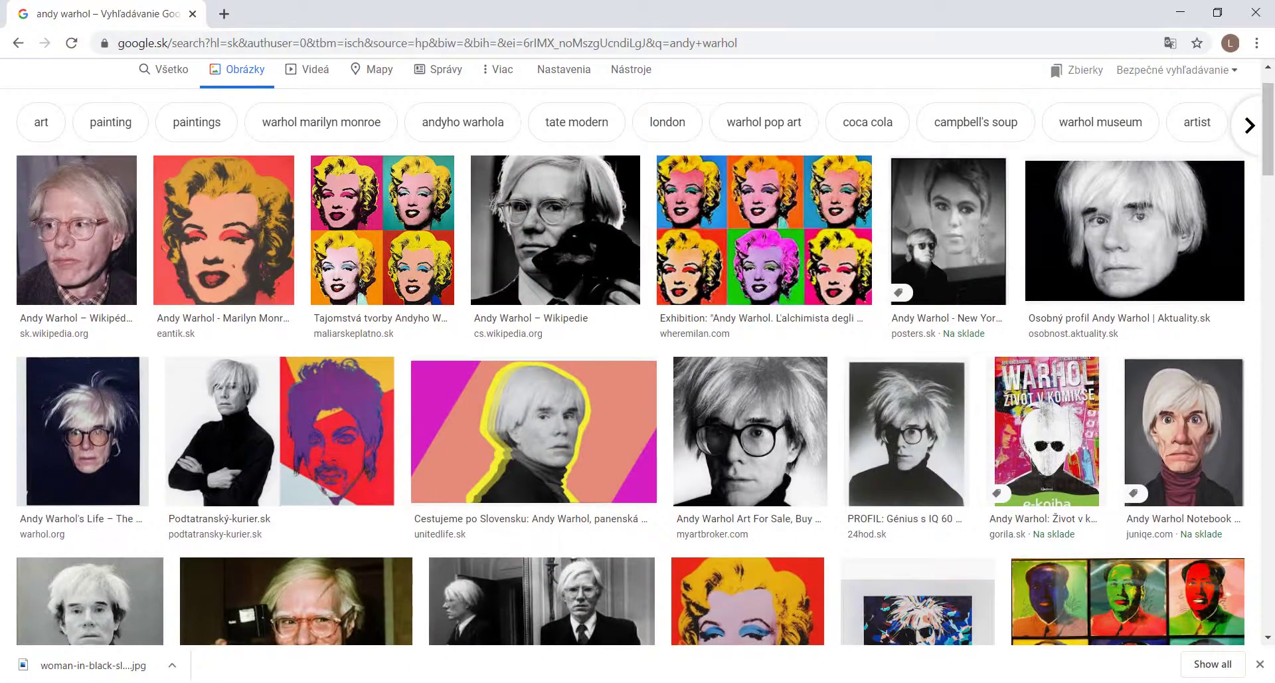
key(alt+Tab)
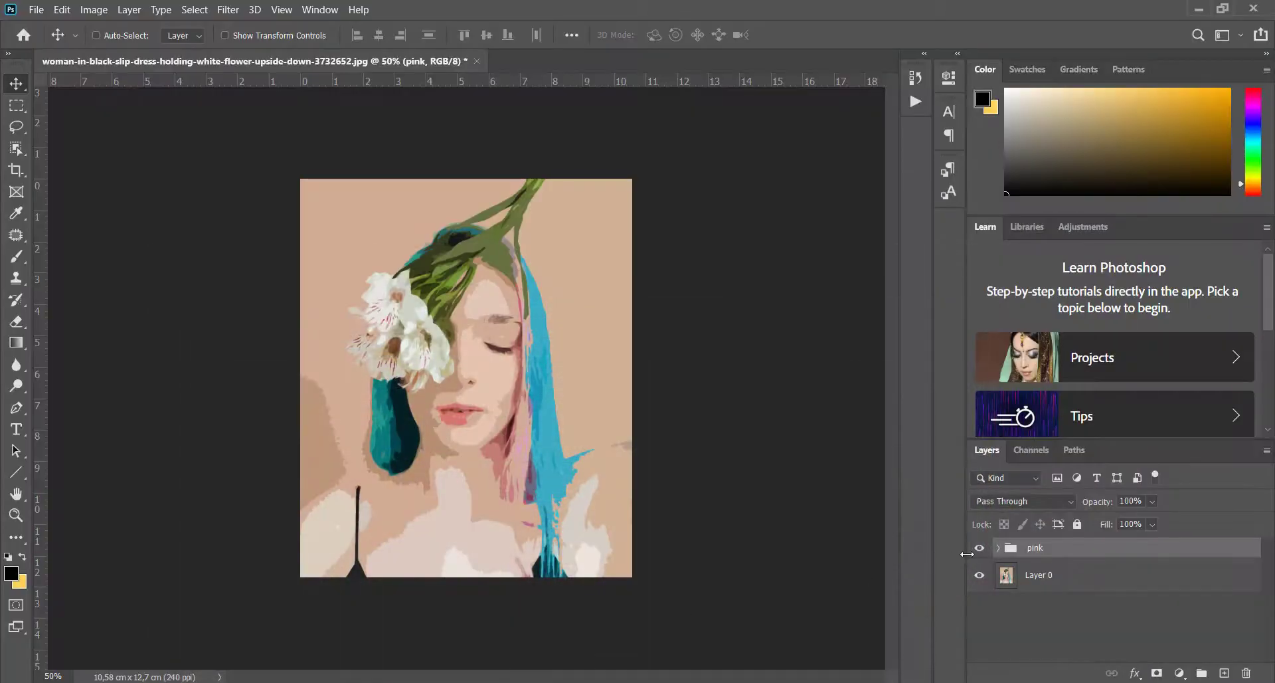
key(ctrl+j)
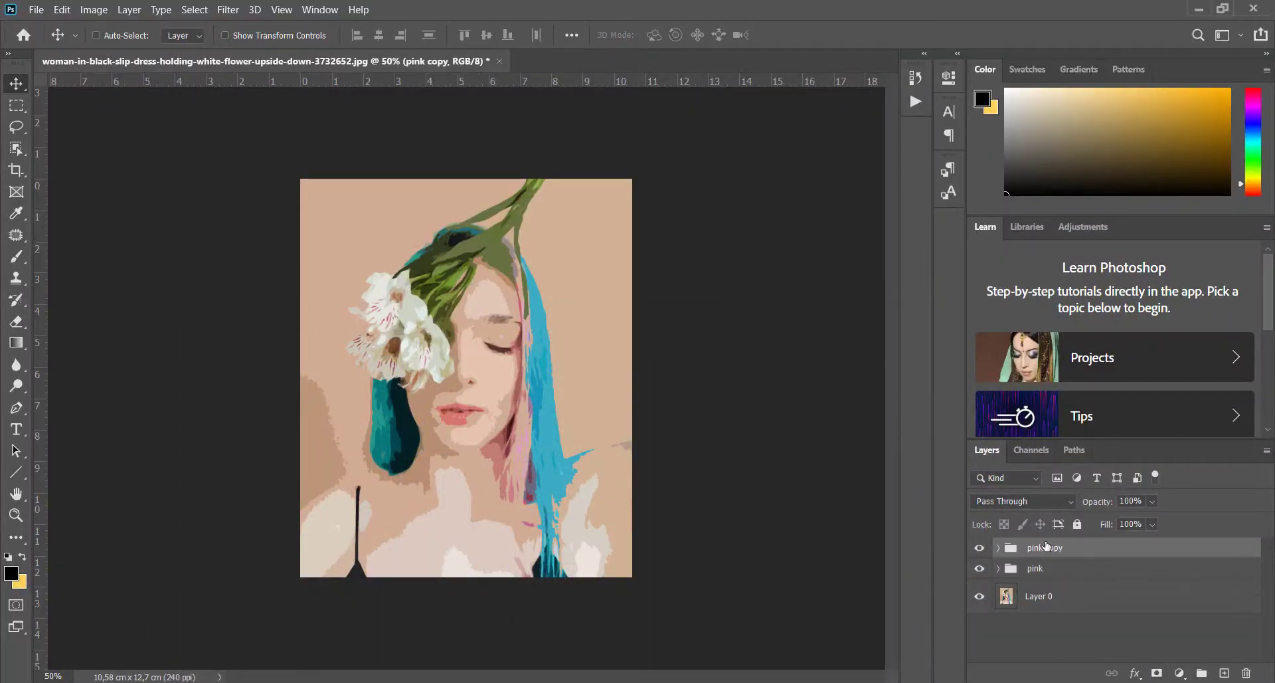
double_click(1055, 547)
click(1070, 548)
text(green)
key(Return)
- Duplicate the group twice more, naming the copies 'orange' and 'red'
key(ctrl+j)
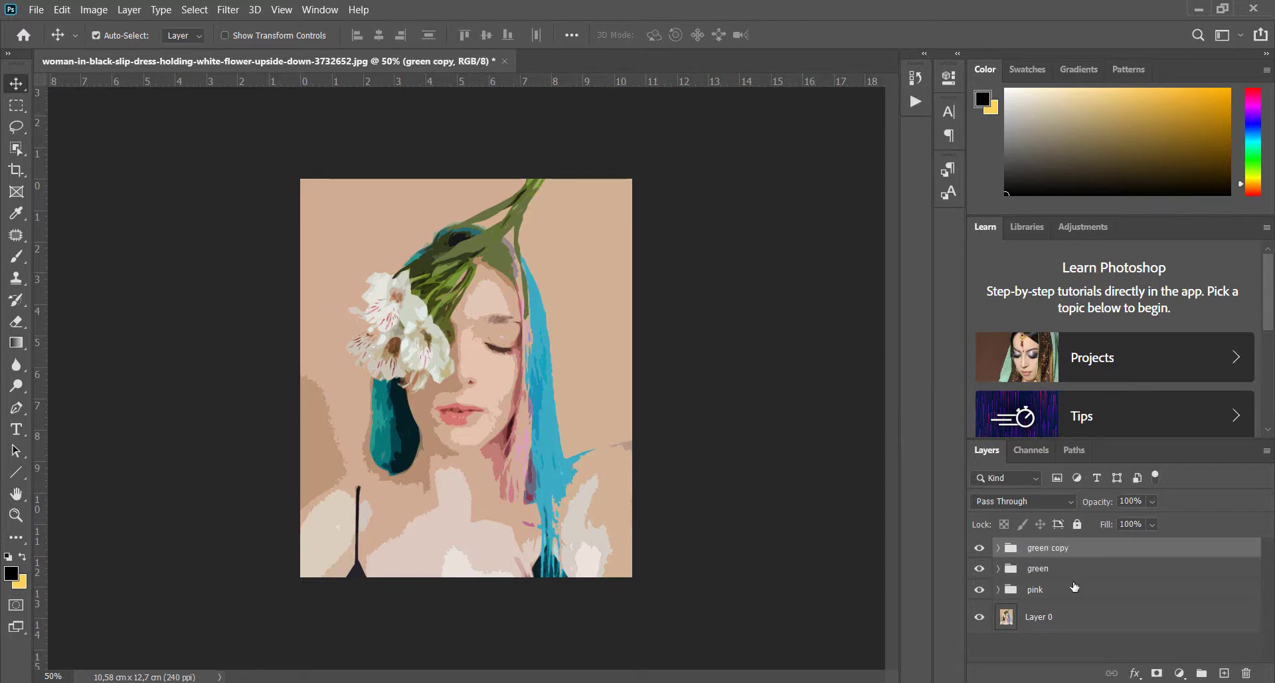
double_click(1056, 548)
click(1069, 548)
key(BackSpace)
text(ge)
key(Return)
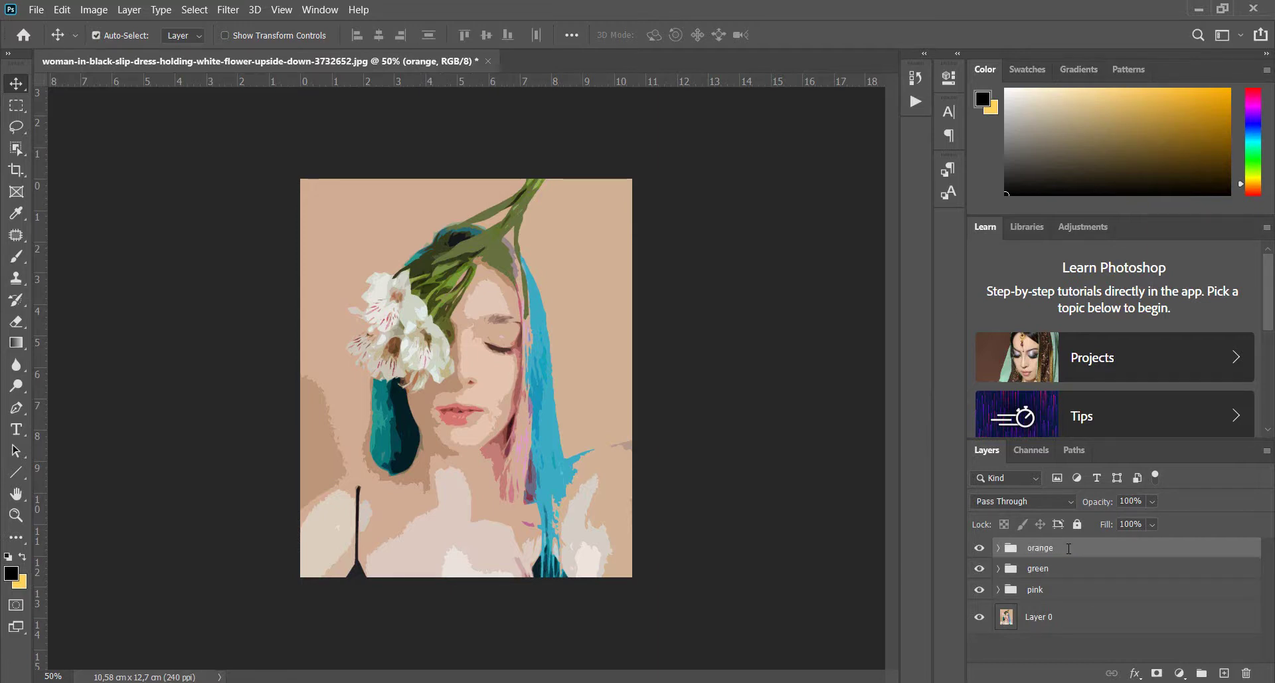
key(ctrl+j)
double_click(1059, 549)
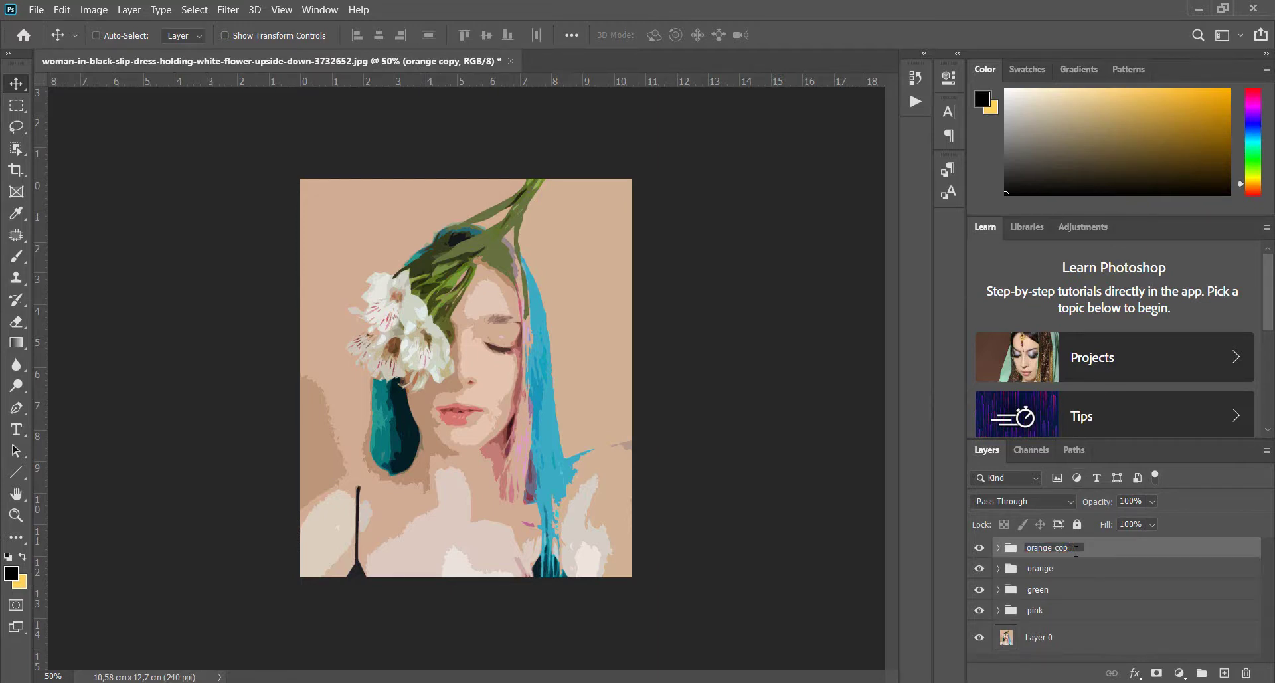
text(red)
key(Return)
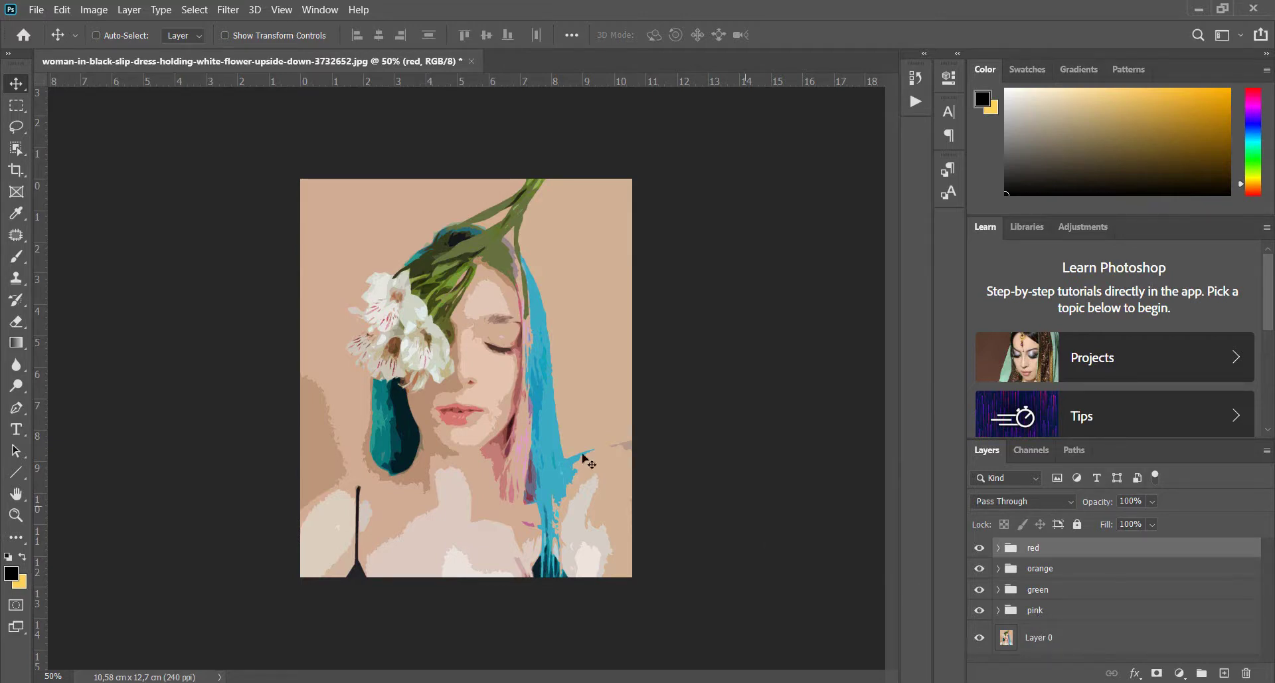
- In Canvas Size, switch units to pixels and set width 2000, height 2400
click(130, 12)
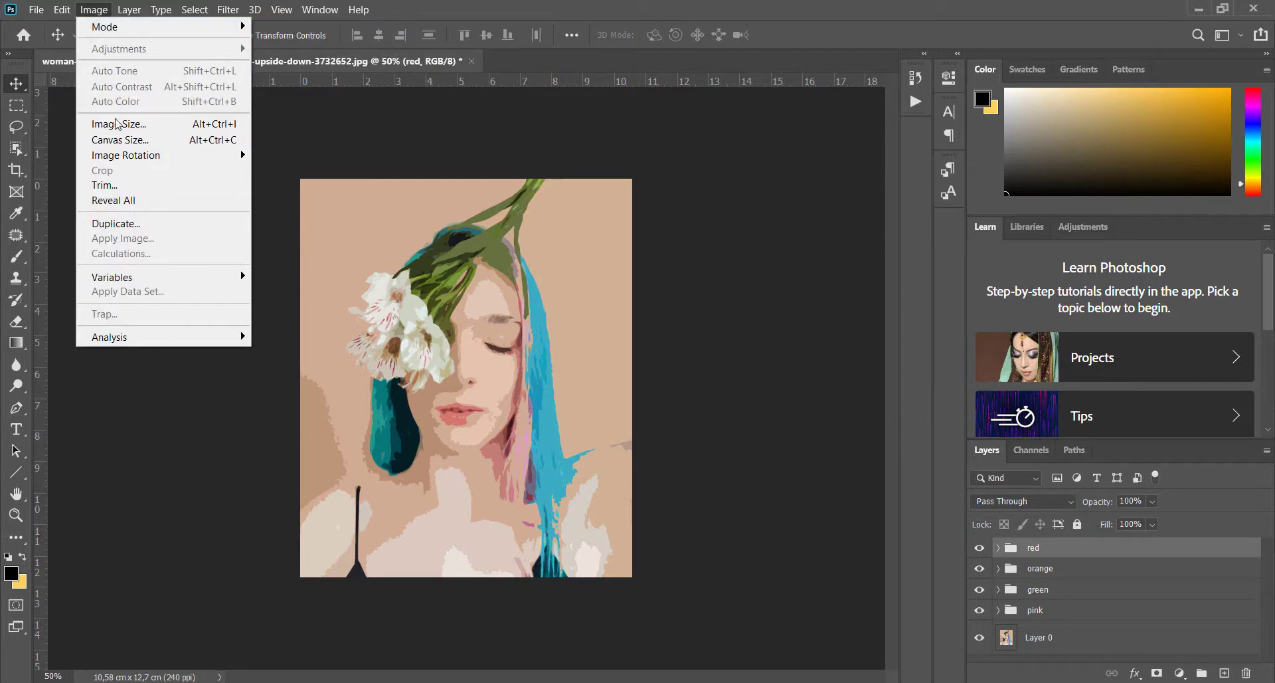
click(127, 140)
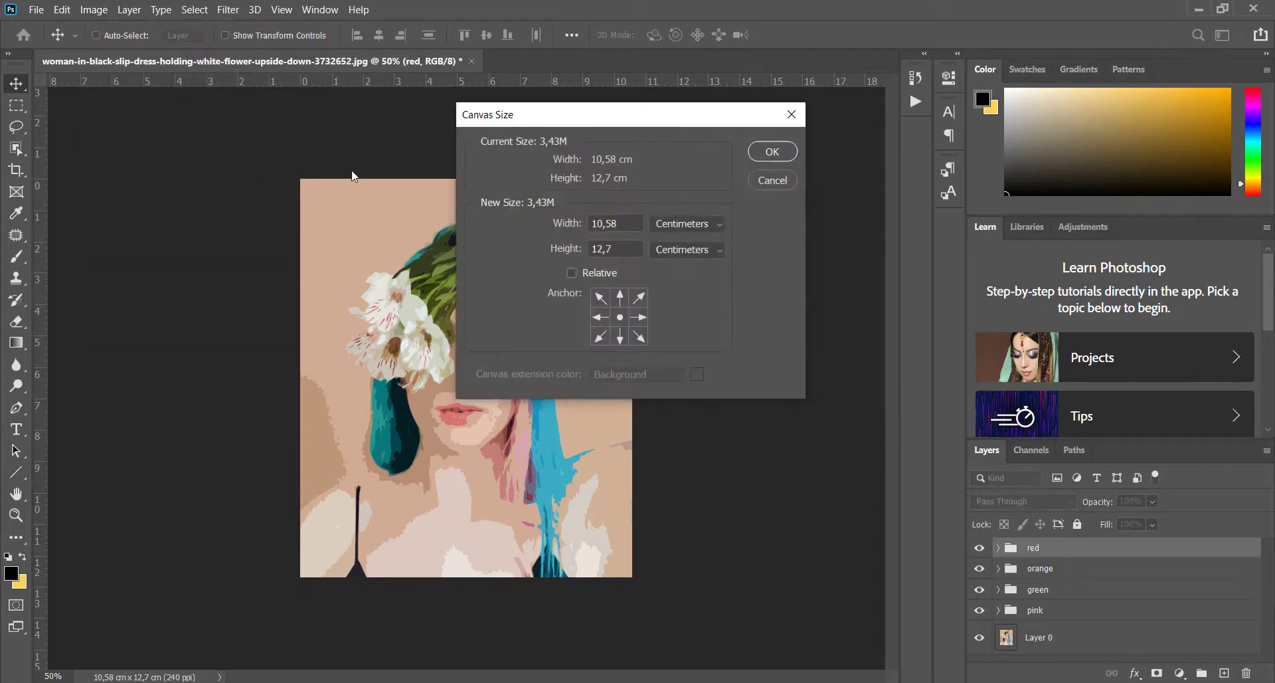
click(688, 226)
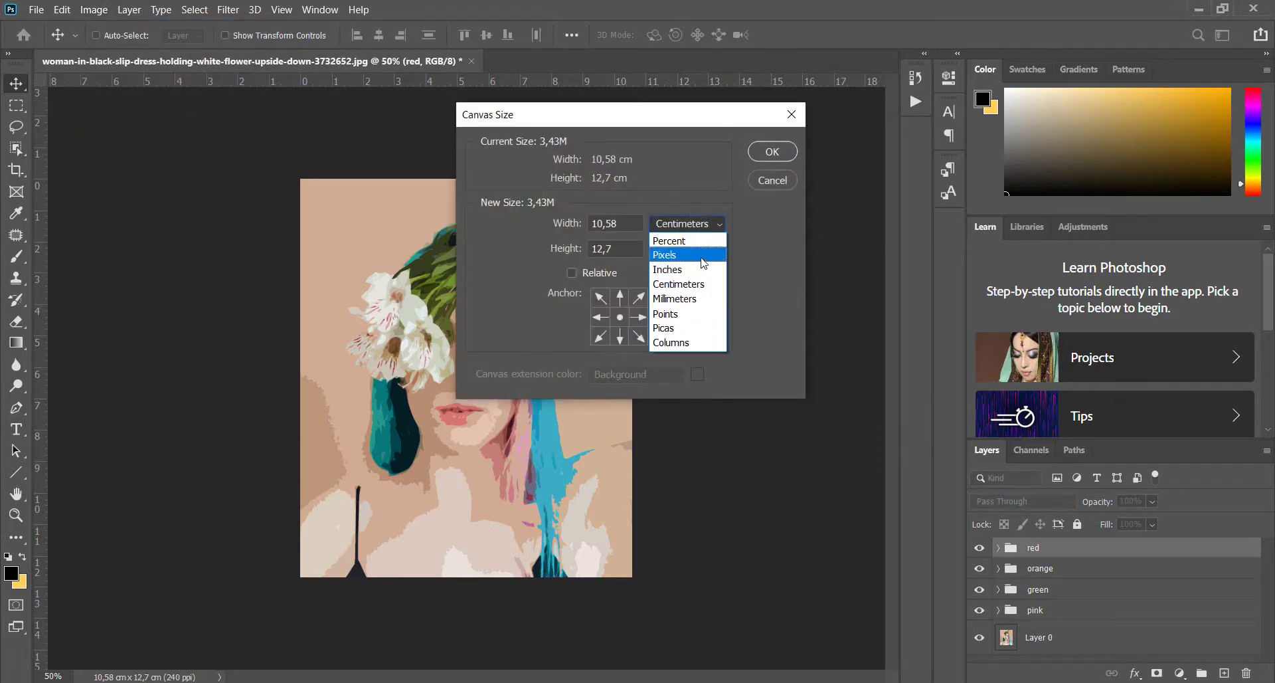
click(704, 264)
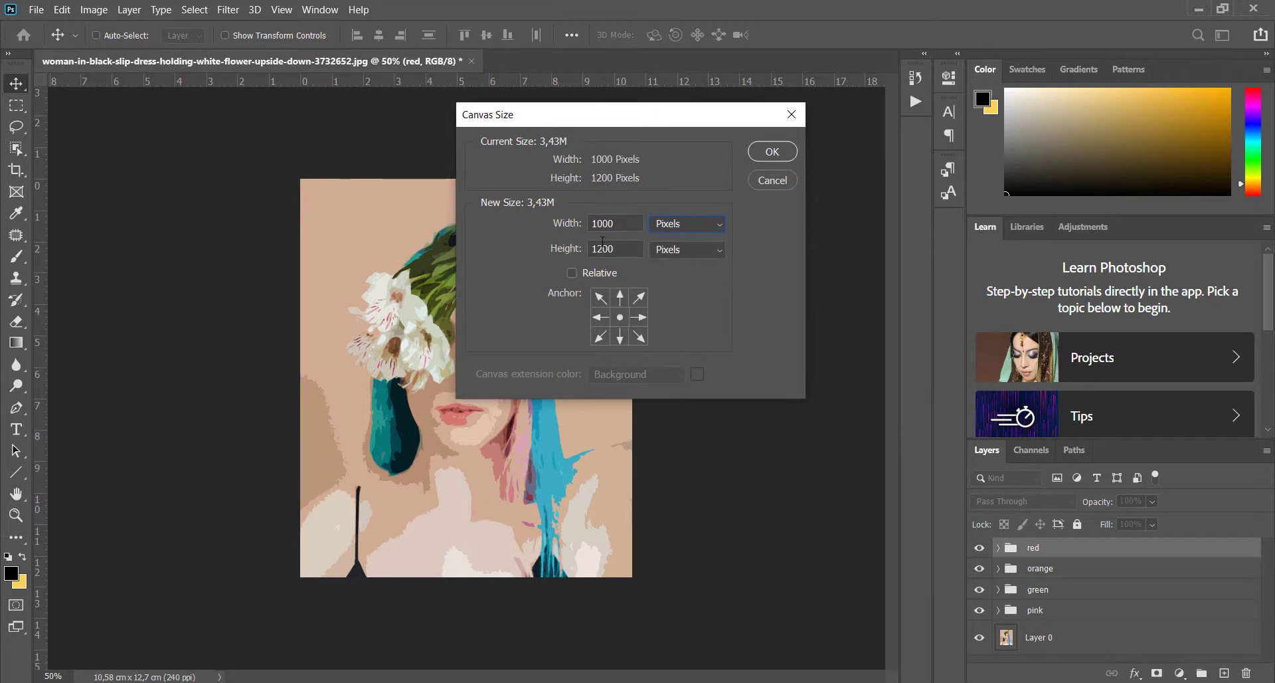
drag(617, 224, 595, 224)
text(2)
text(000)
key(Tab)
text(240)
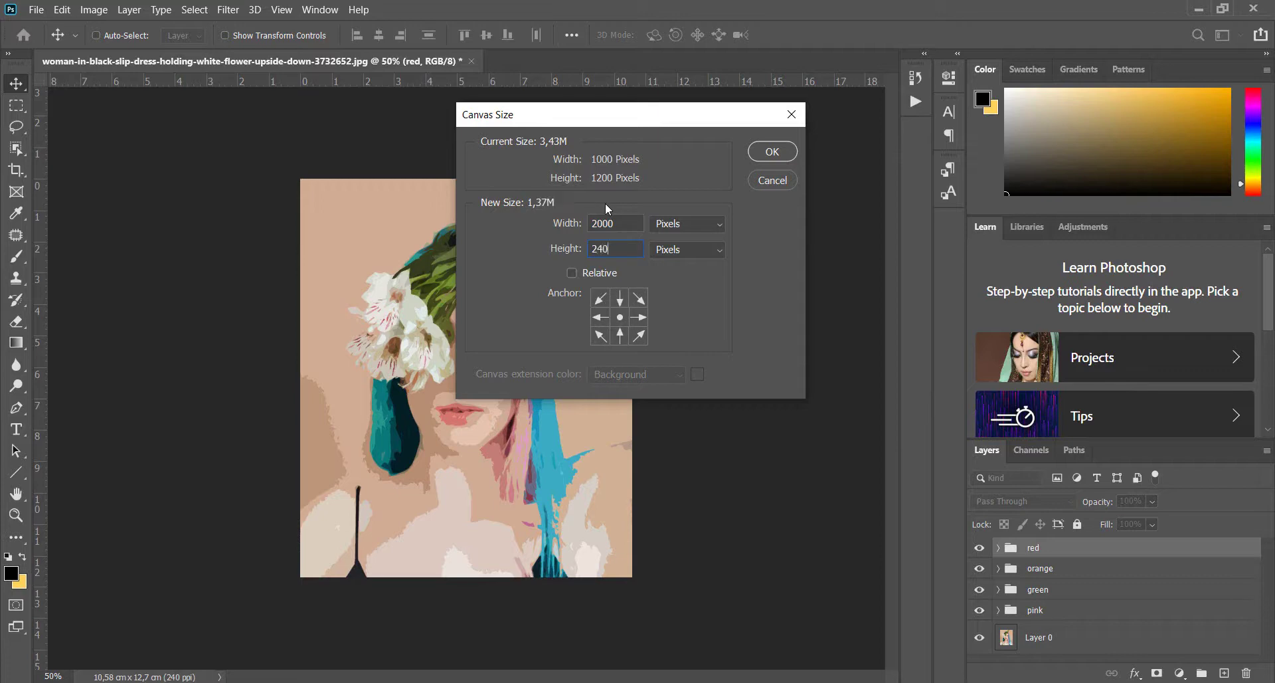
text(0)
click(774, 160)
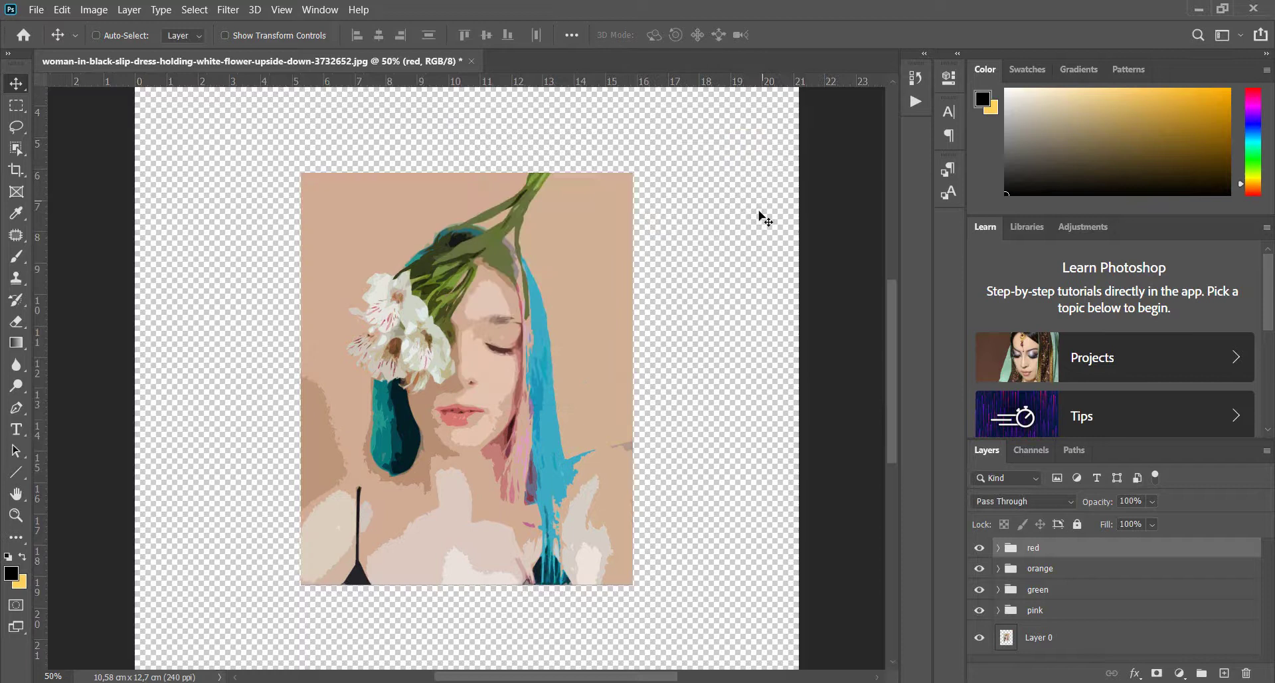
- Zoom out and drag the pink and green copies into the top-left and top-right quadrants
key(ctrl)
key(ctrl+minus)
key(ctrl+minus)
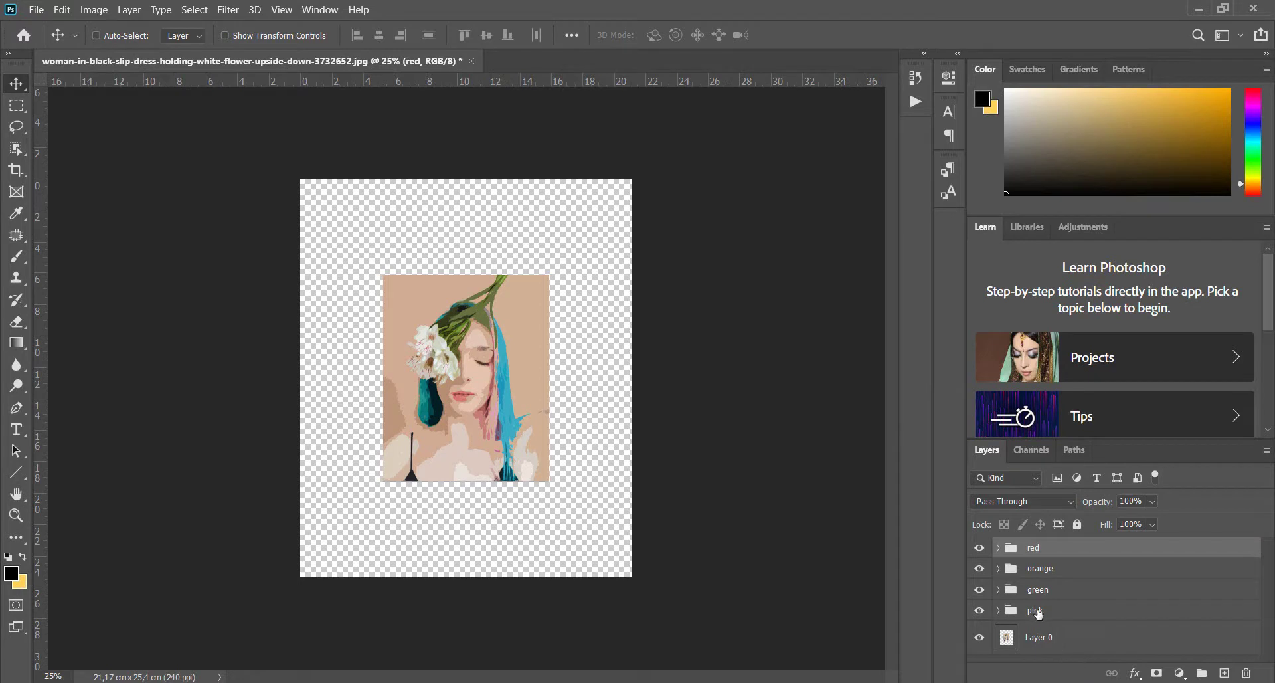
click(1038, 614)
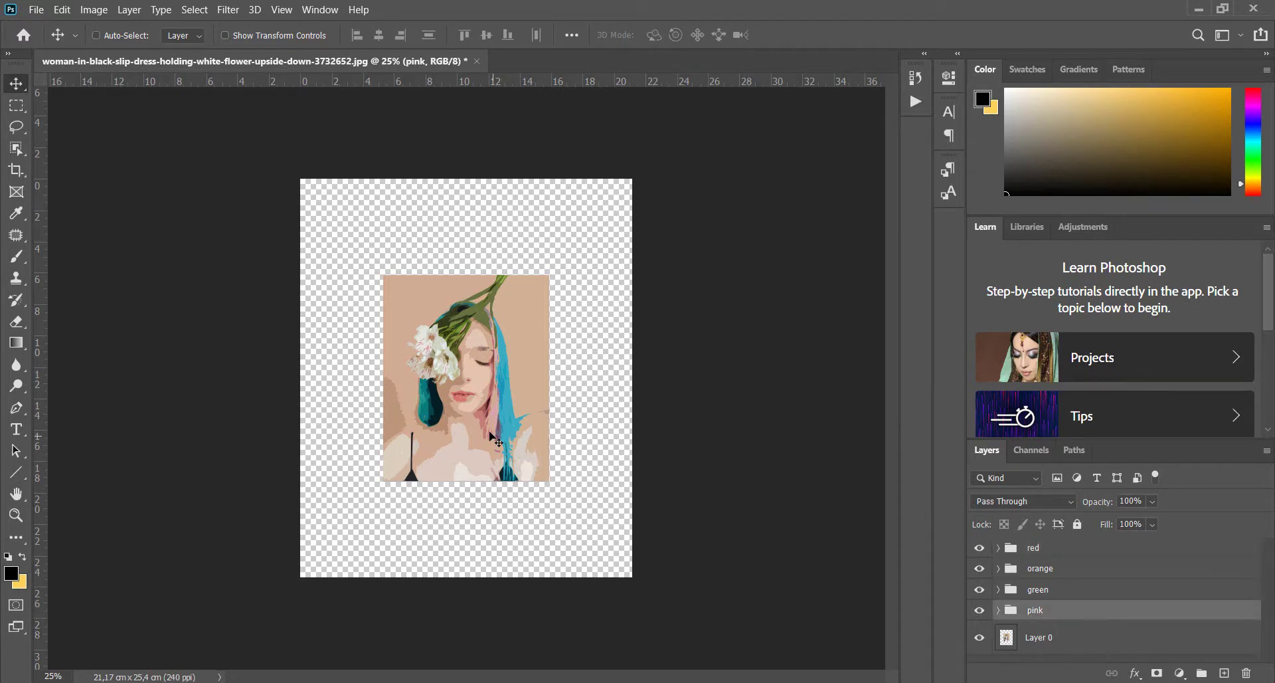
drag(476, 383, 411, 306)
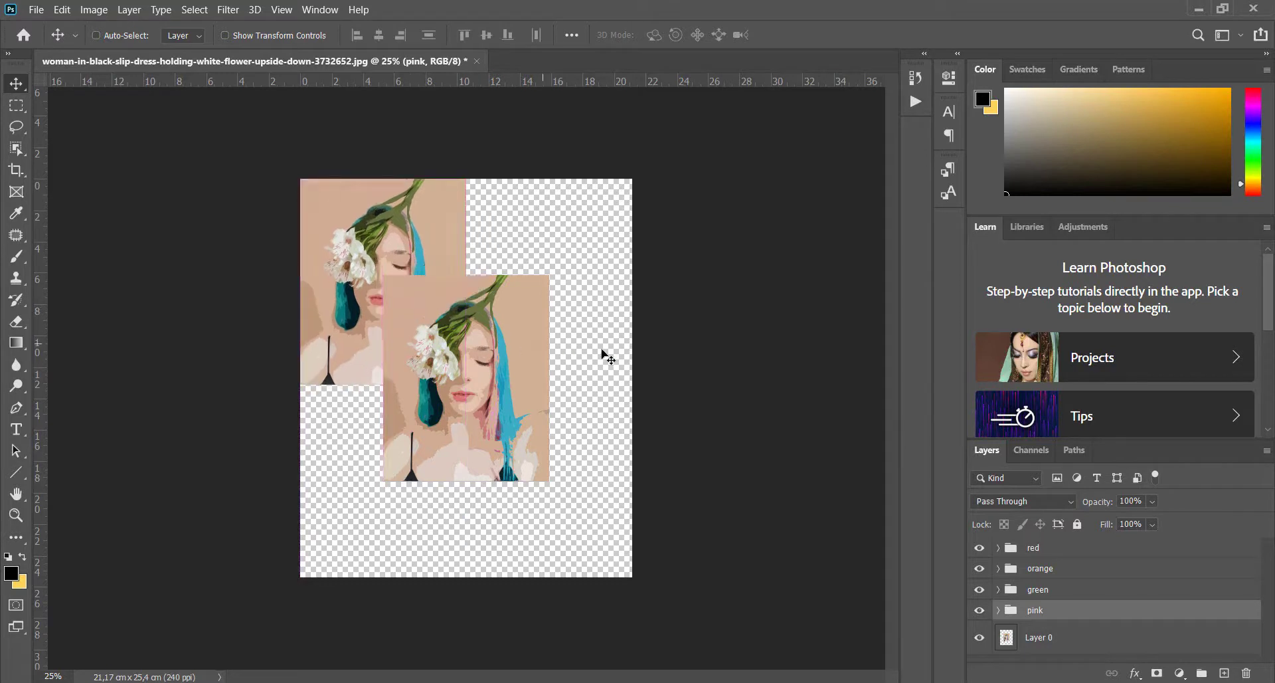
click(1044, 593)
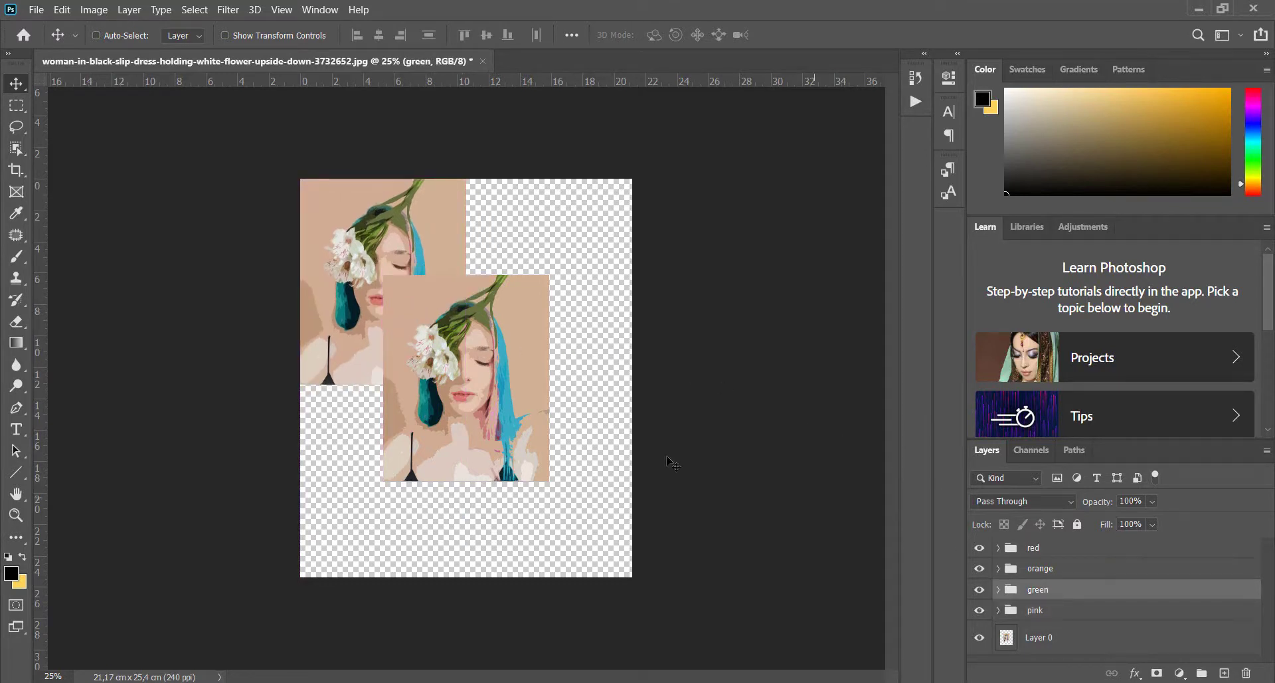
mouse_move(521, 436)
mouse_down()
mouse_move(603, 362)
mouse_move(603, 338)
mouse_up()
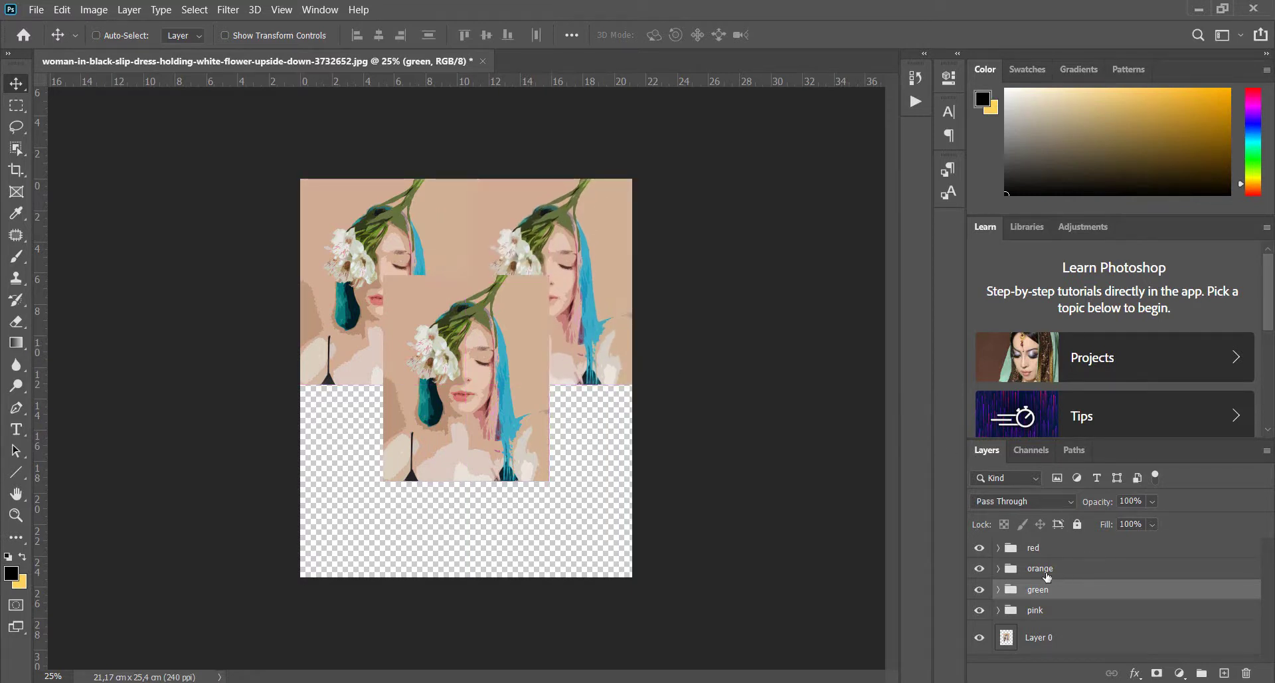
- Drag the orange and red copies into the bottom-left and bottom-right quadrants
click(1040, 569)
mouse_move(479, 418)
mouse_down()
mouse_move(434, 498)
mouse_move(404, 522)
mouse_up()
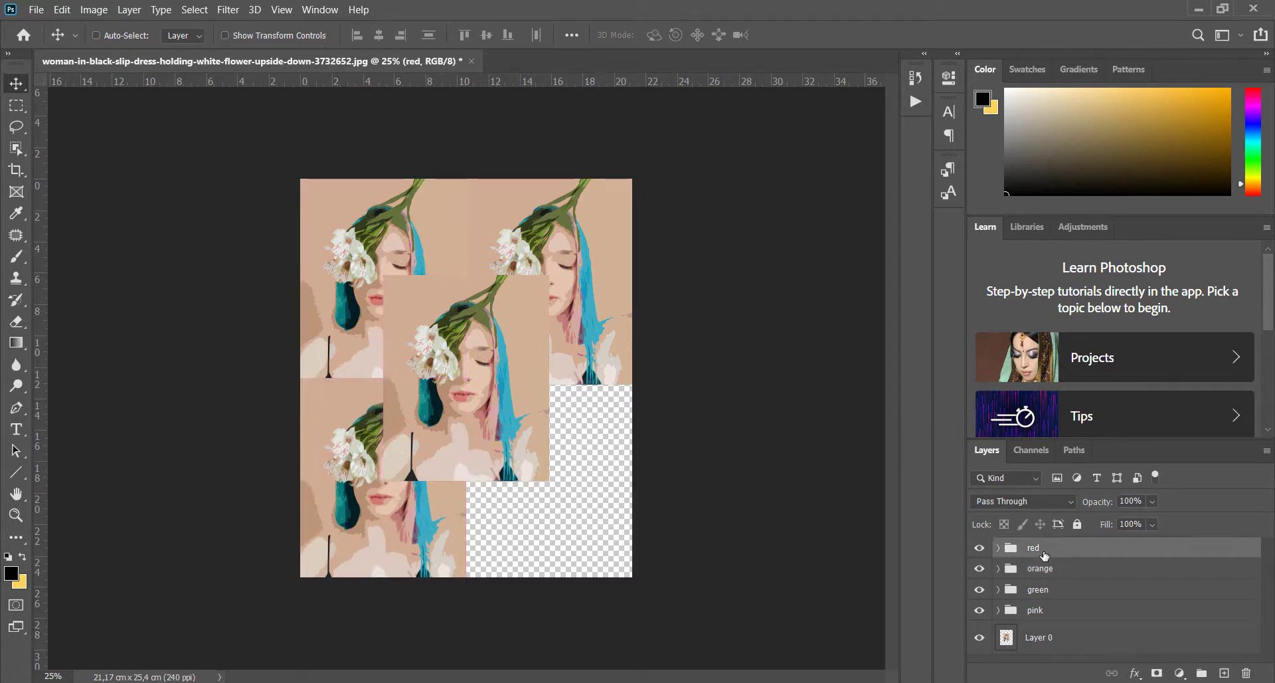
mouse_move(483, 425)
mouse_down()
mouse_move(565, 512)
mouse_move(568, 532)
mouse_up()
key(alt+bracketleft)
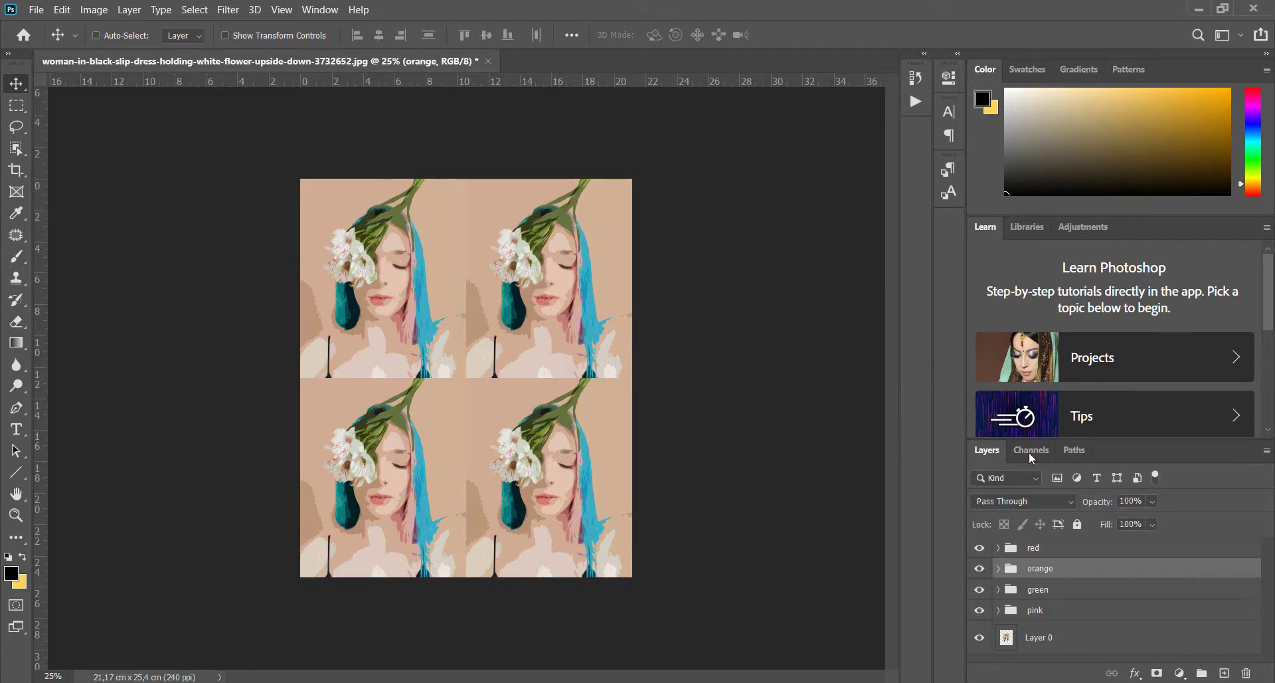
click(1042, 611)
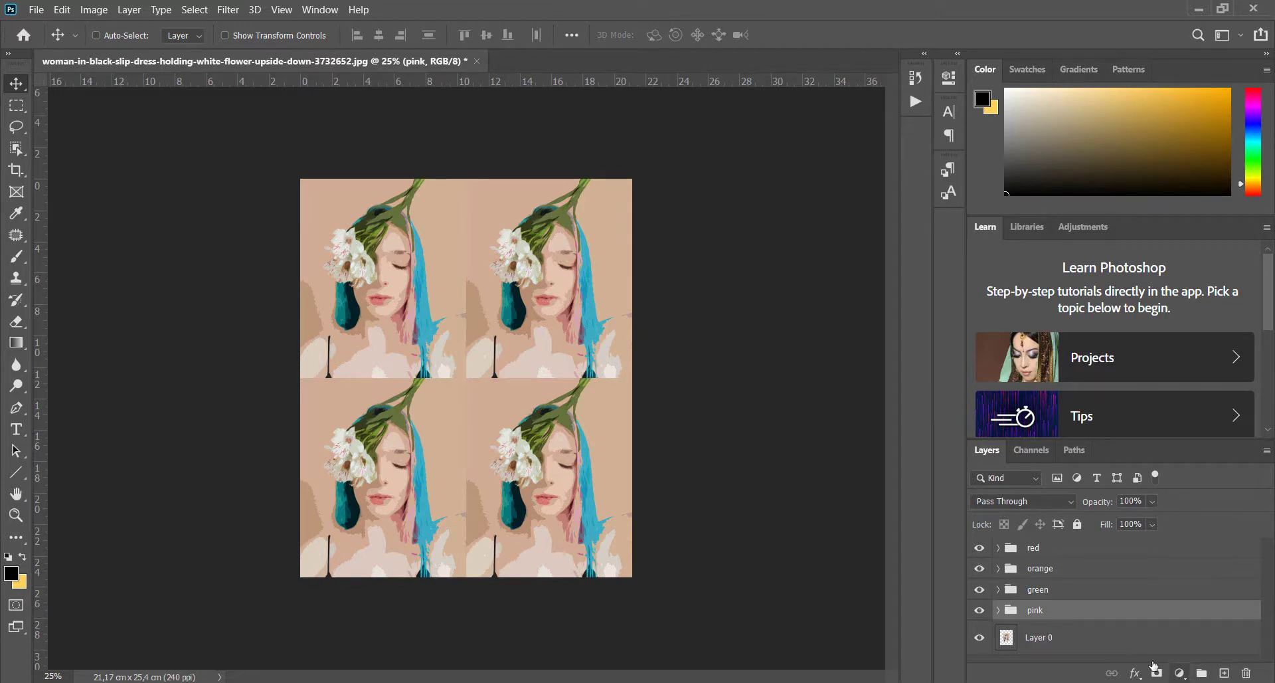
- Add a Hue/Saturation adjustment above the portrait copy inside the pink group
click(998, 611)
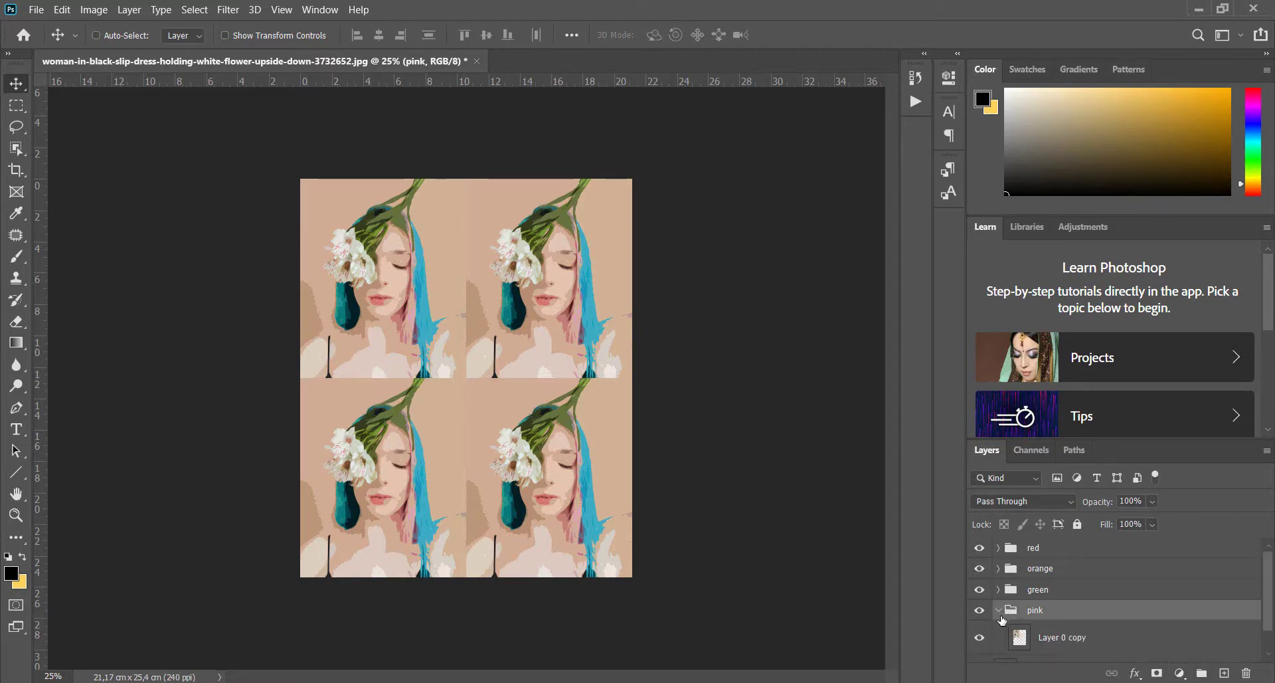
click(1077, 641)
click(1183, 674)
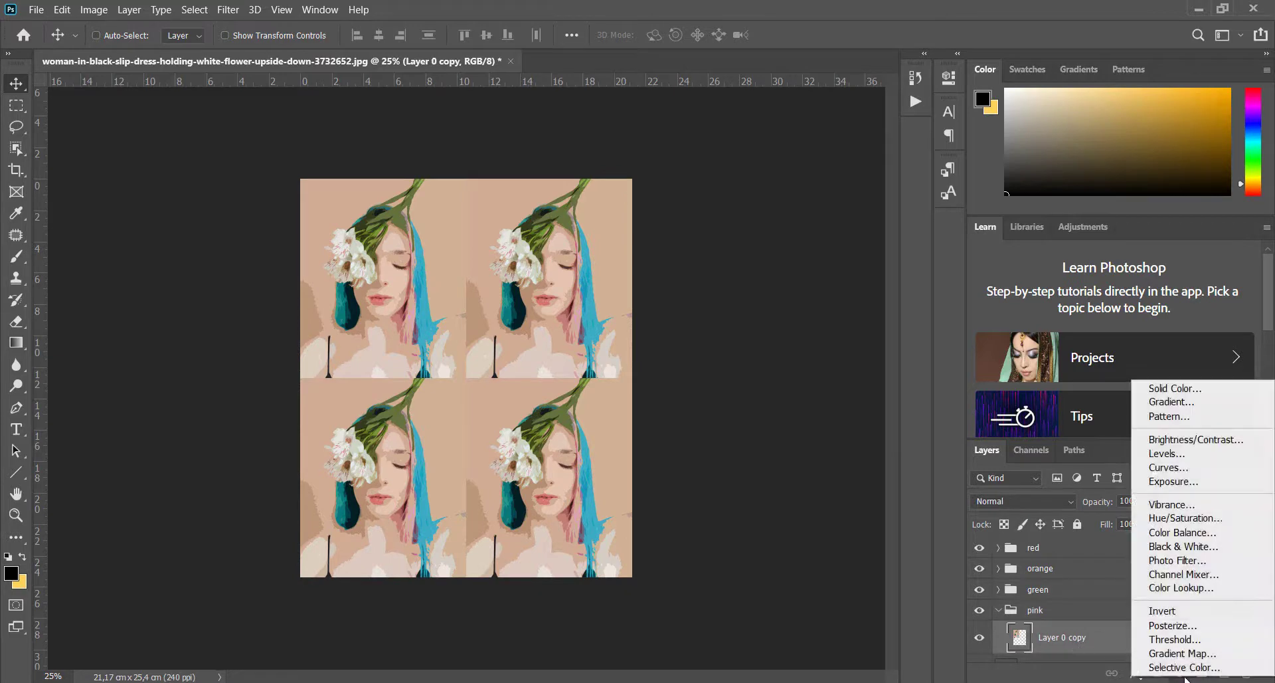
click(1181, 519)
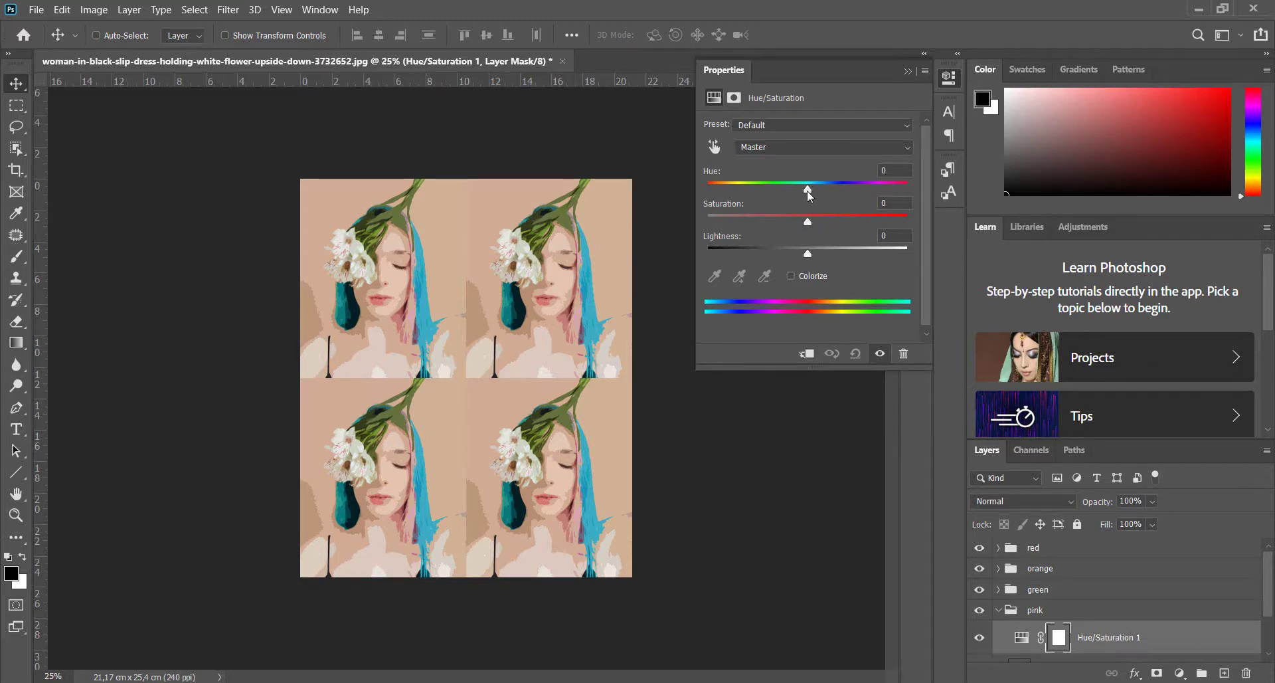
- Shift the hue until the background turns pink and hair green, brightening slightly
mouse_move(809, 191)
mouse_down()
mouse_move(890, 198)
mouse_move(779, 197)
mouse_move(847, 222)
mouse_up()
drag(780, 191, 761, 194)
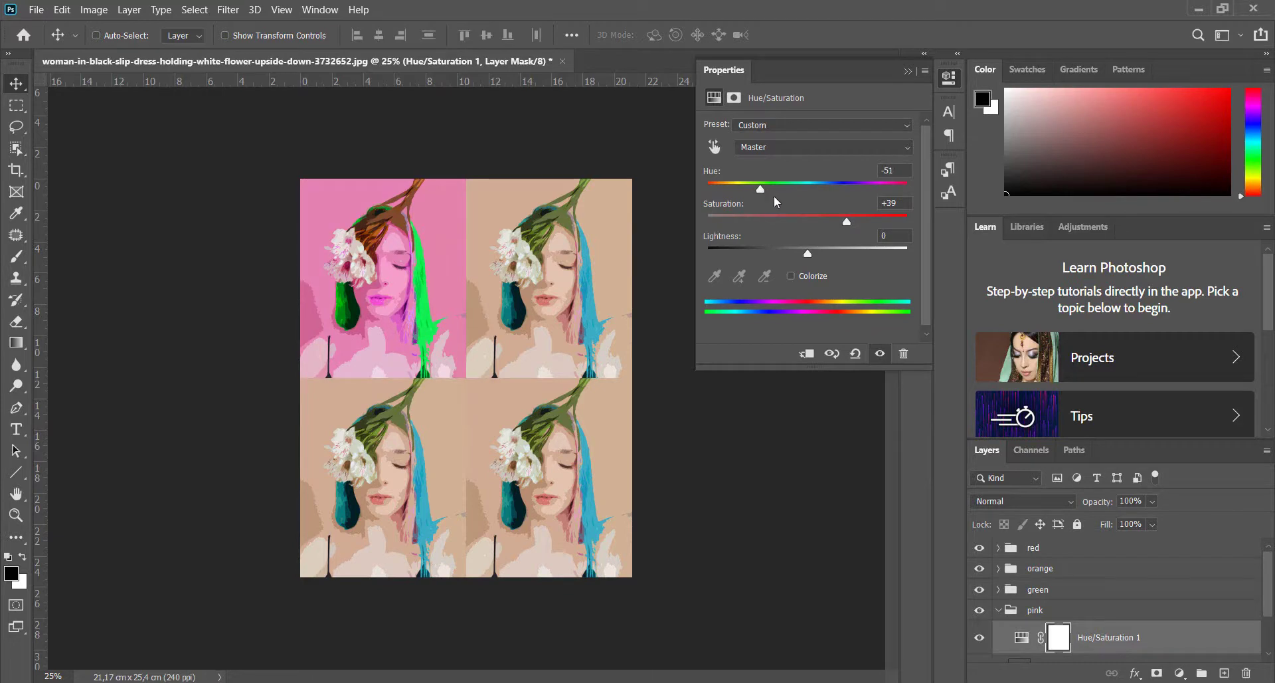
drag(809, 253, 807, 256)
click(1065, 643)
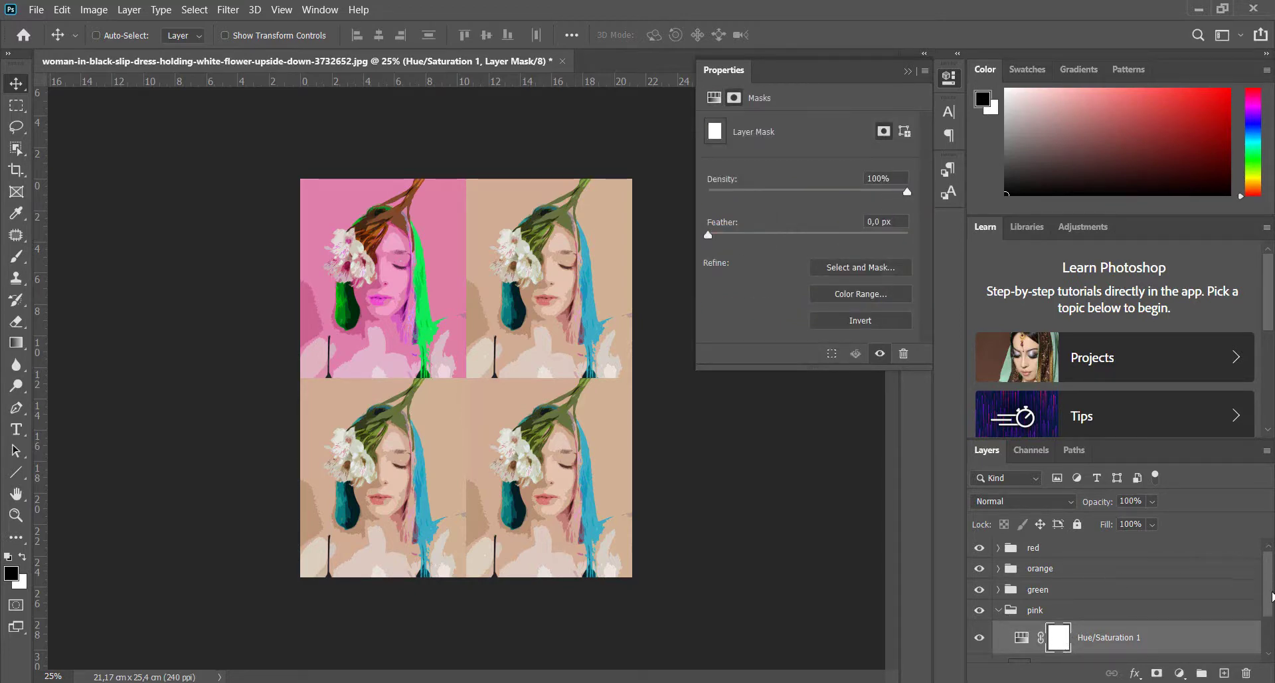
drag(1269, 591, 1261, 606)
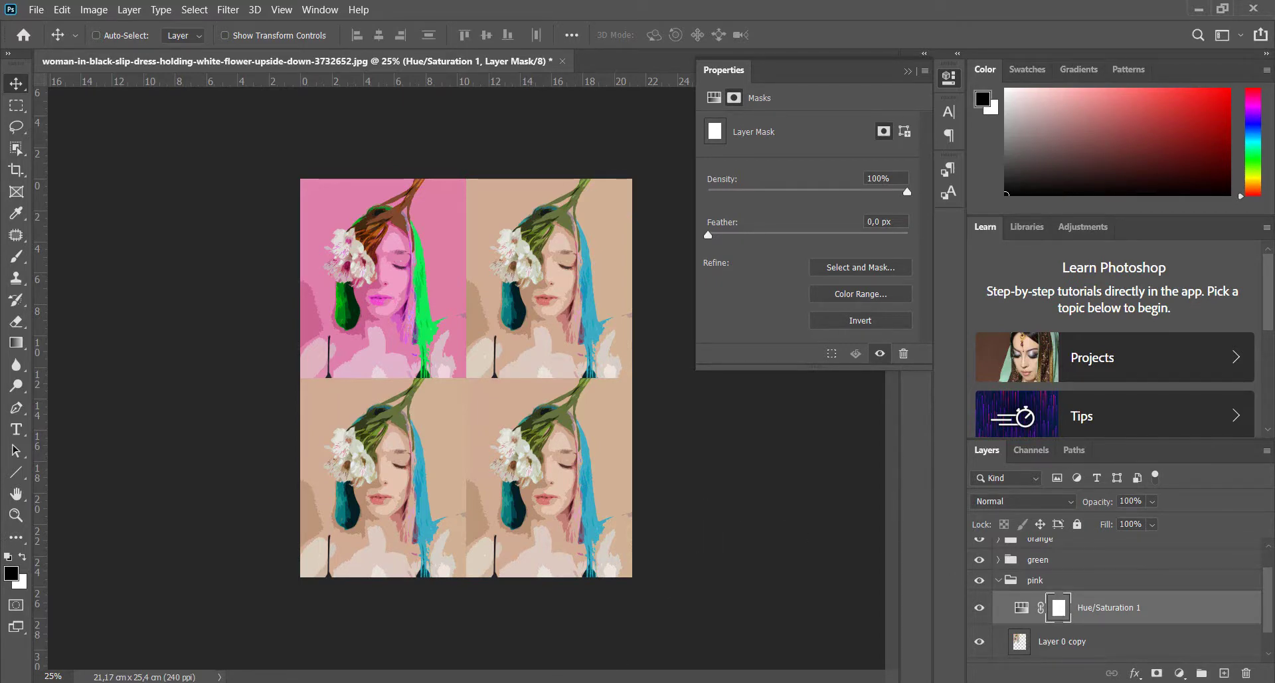
key(alt+Tab)
- Copy the Hue/Saturation 1 adjustment and move the copy into the green group
key(ctrl+j)
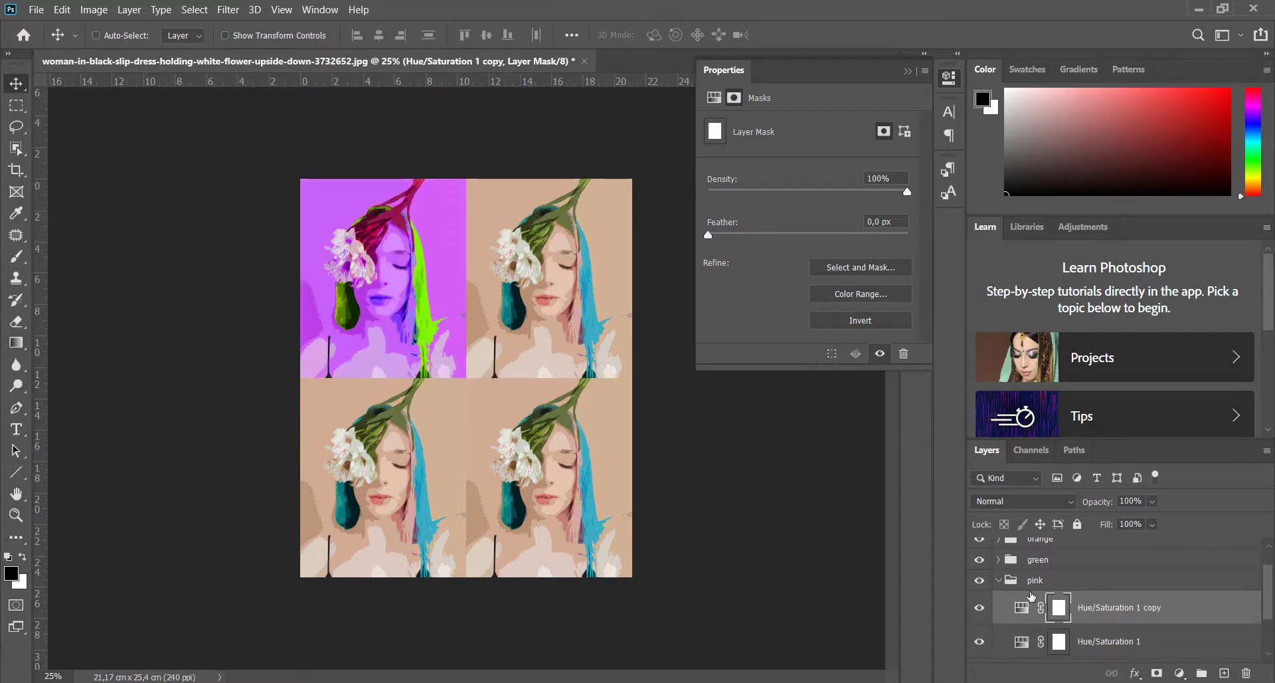
drag(1061, 604, 1063, 565)
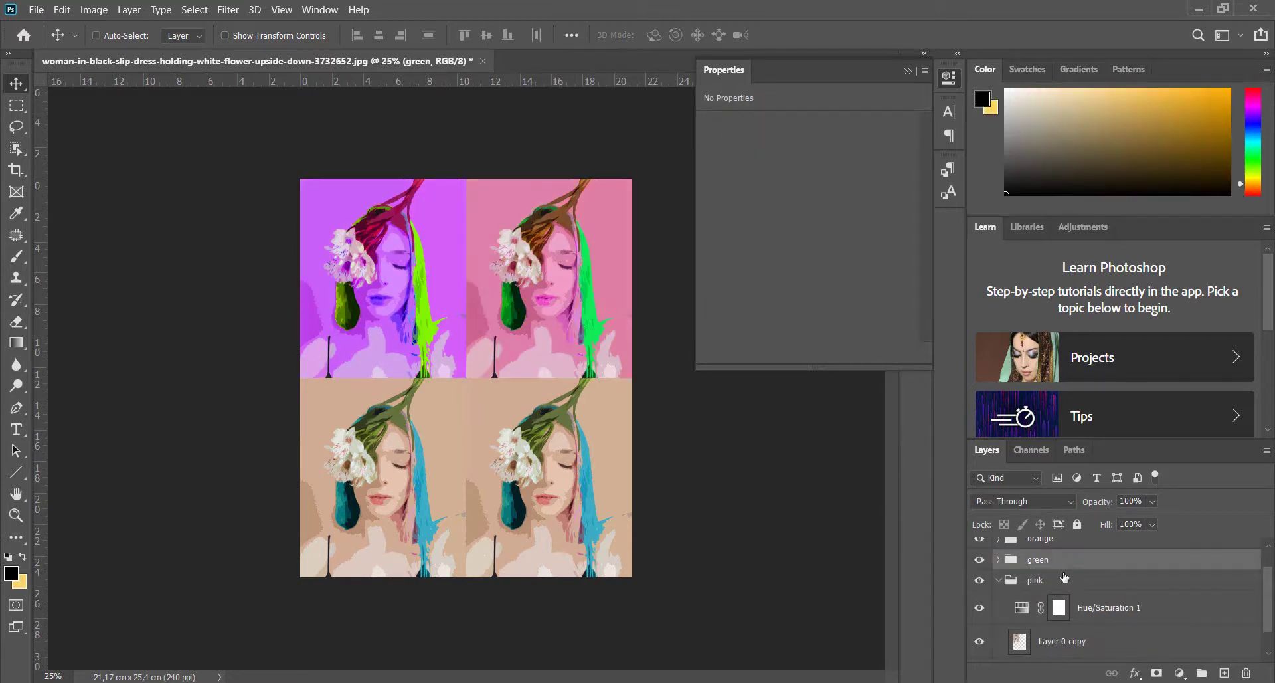
- Clip the adjustment copy to the green group's portrait and shift its hue to +94
click(1000, 583)
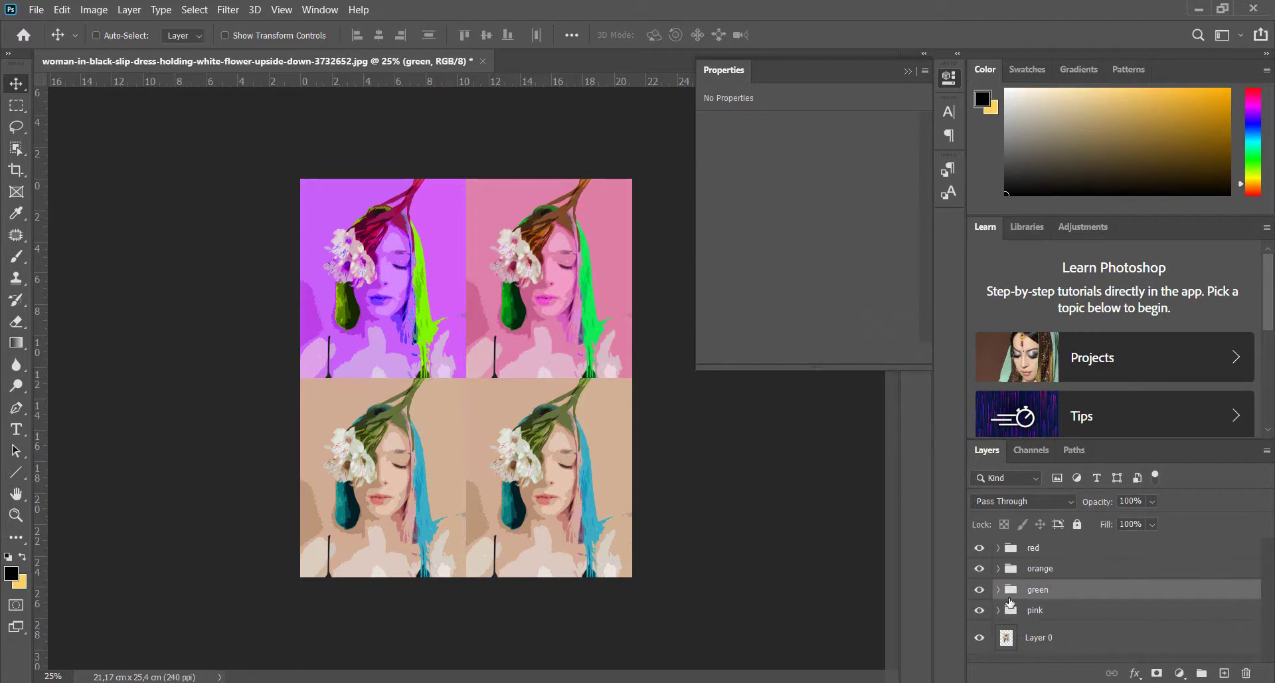
click(998, 589)
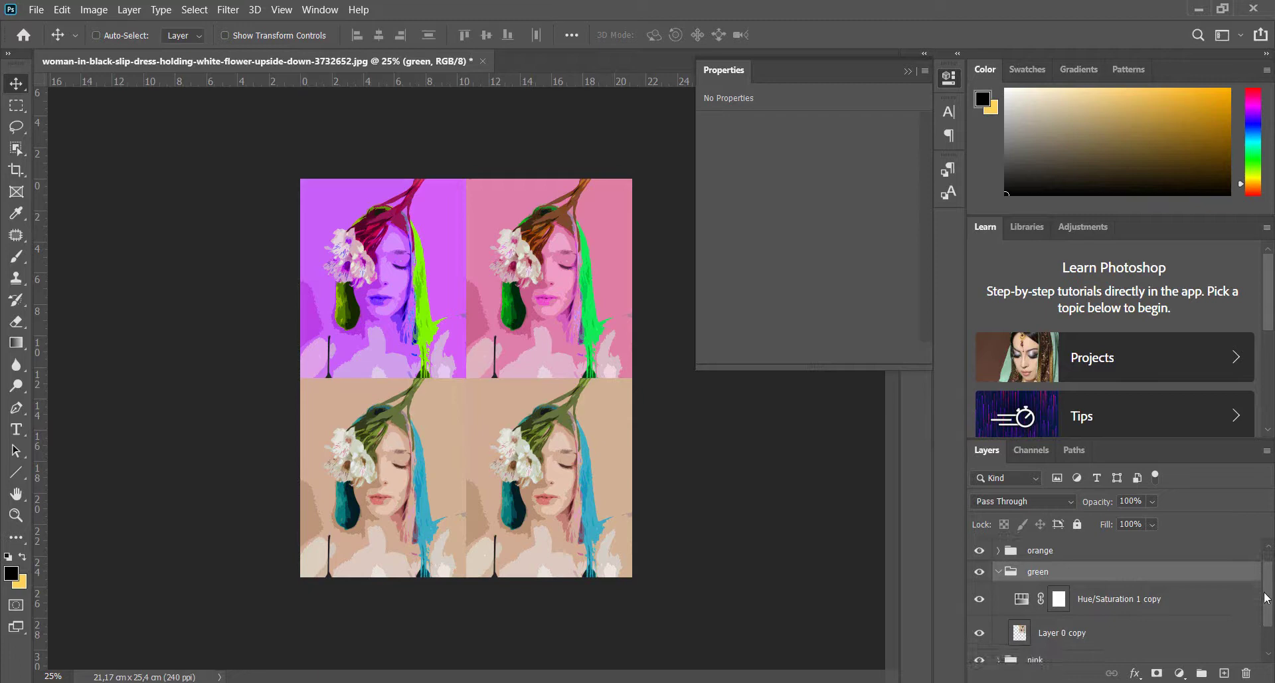
drag(1270, 582, 1270, 603)
click(1097, 590)
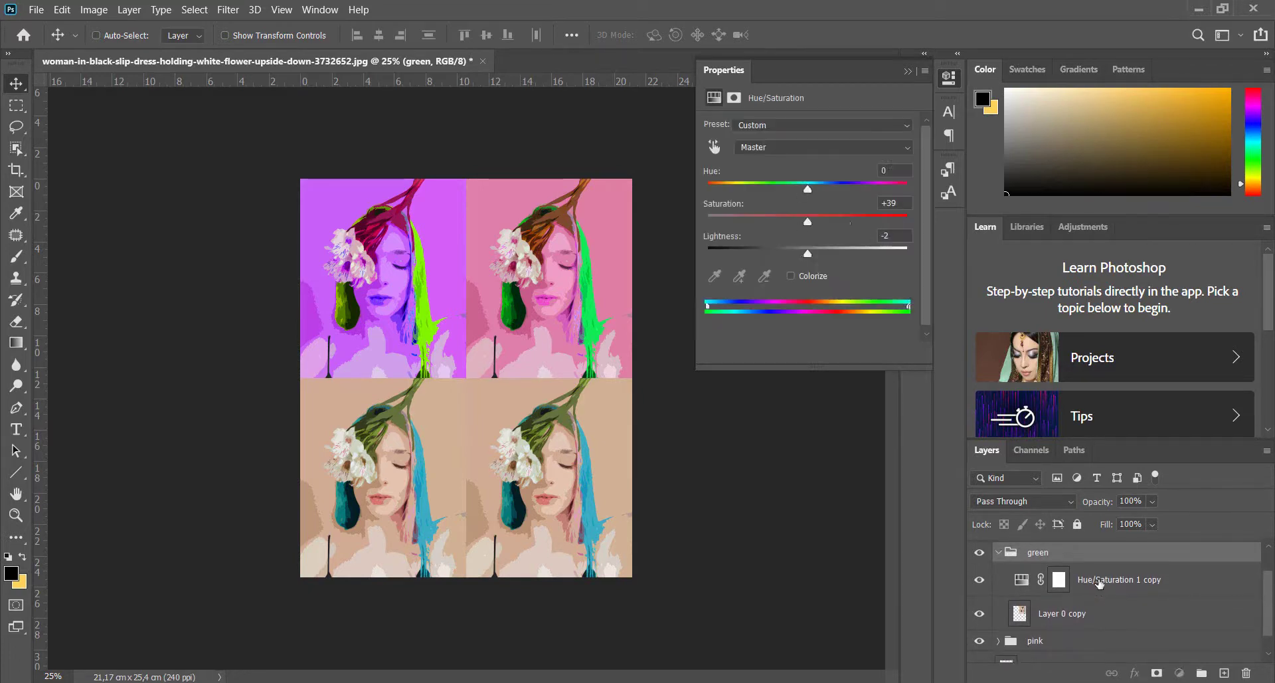
right_click(1098, 589)
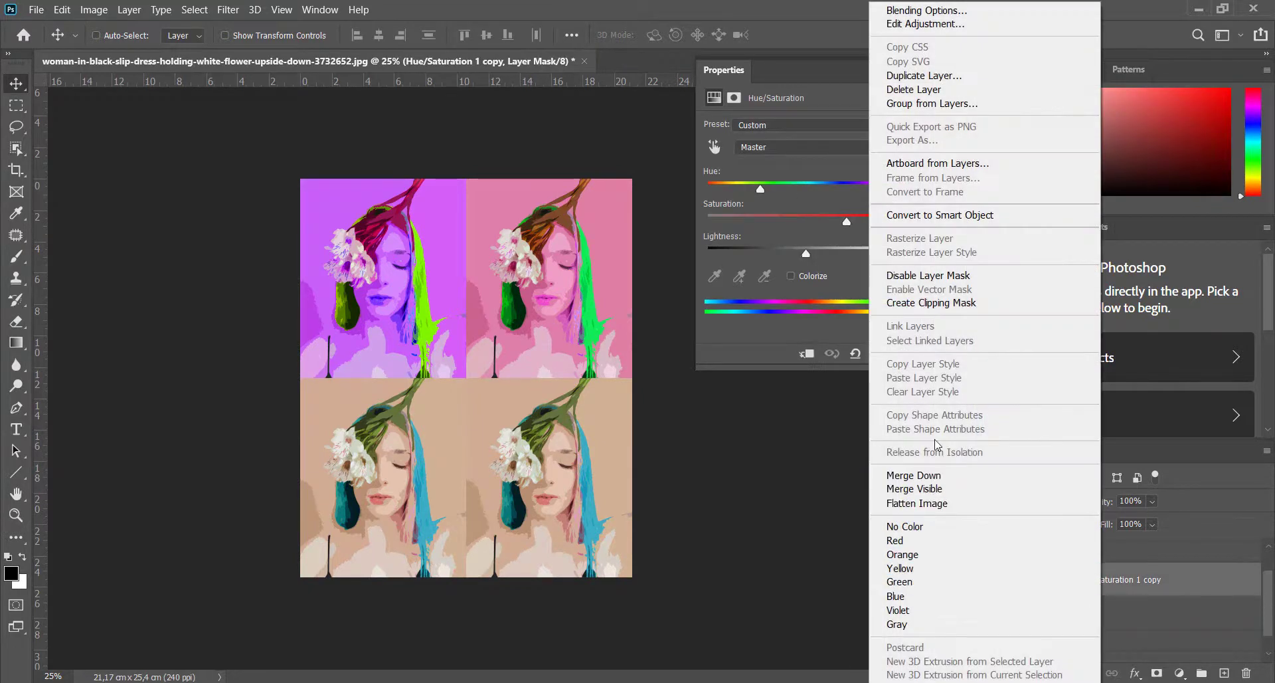
click(937, 304)
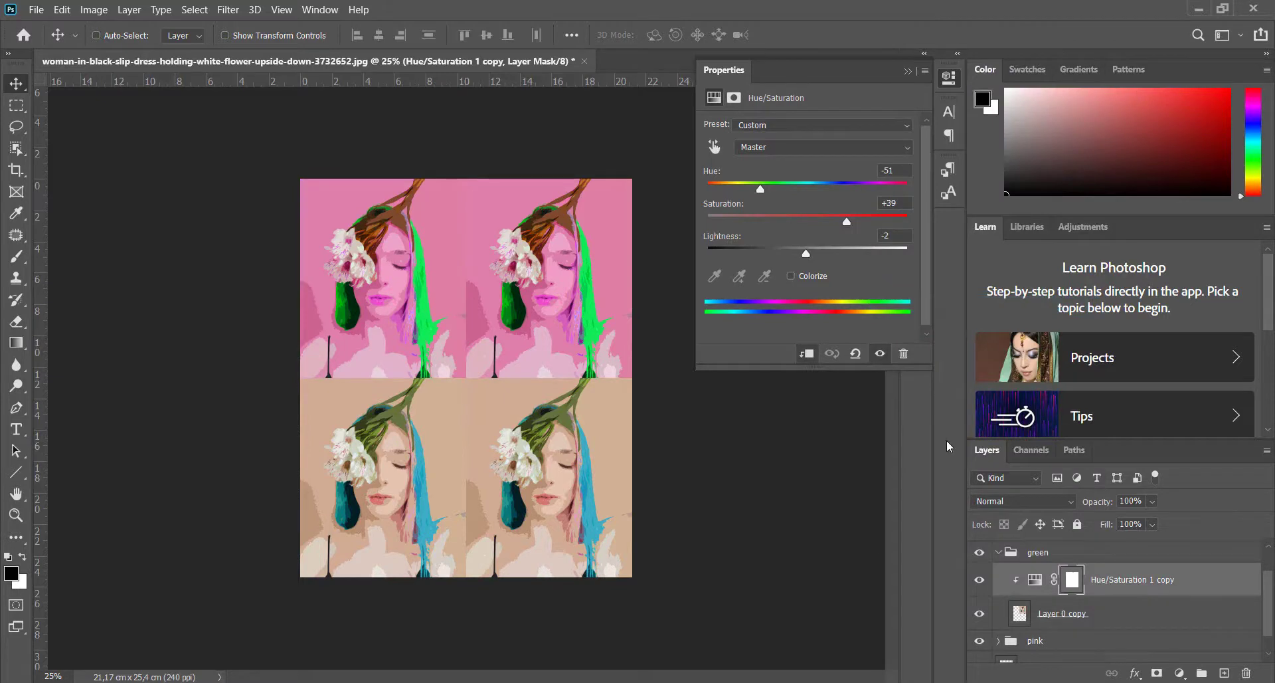
click(1037, 587)
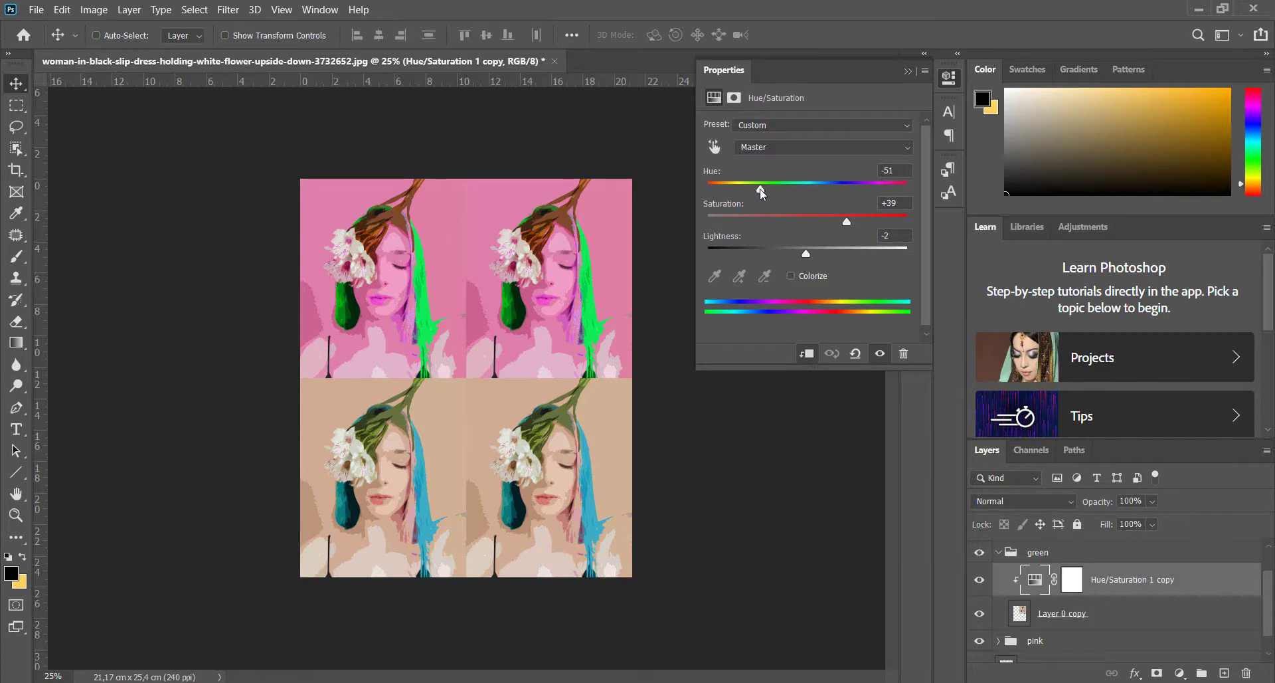
mouse_move(762, 191)
mouse_down()
mouse_move(866, 191)
mouse_move(857, 220)
mouse_move(873, 191)
mouse_up()
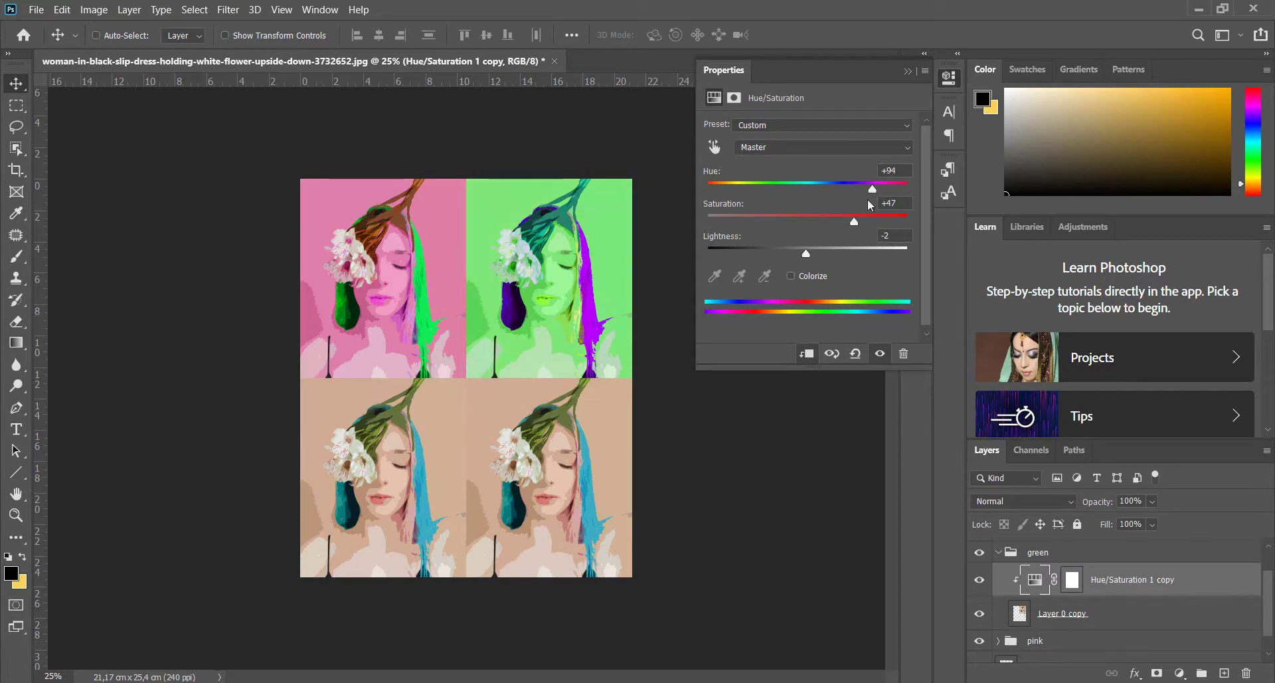
- Brush black on the Hue/Saturation 1 copy mask over the face and chest
click(1074, 582)
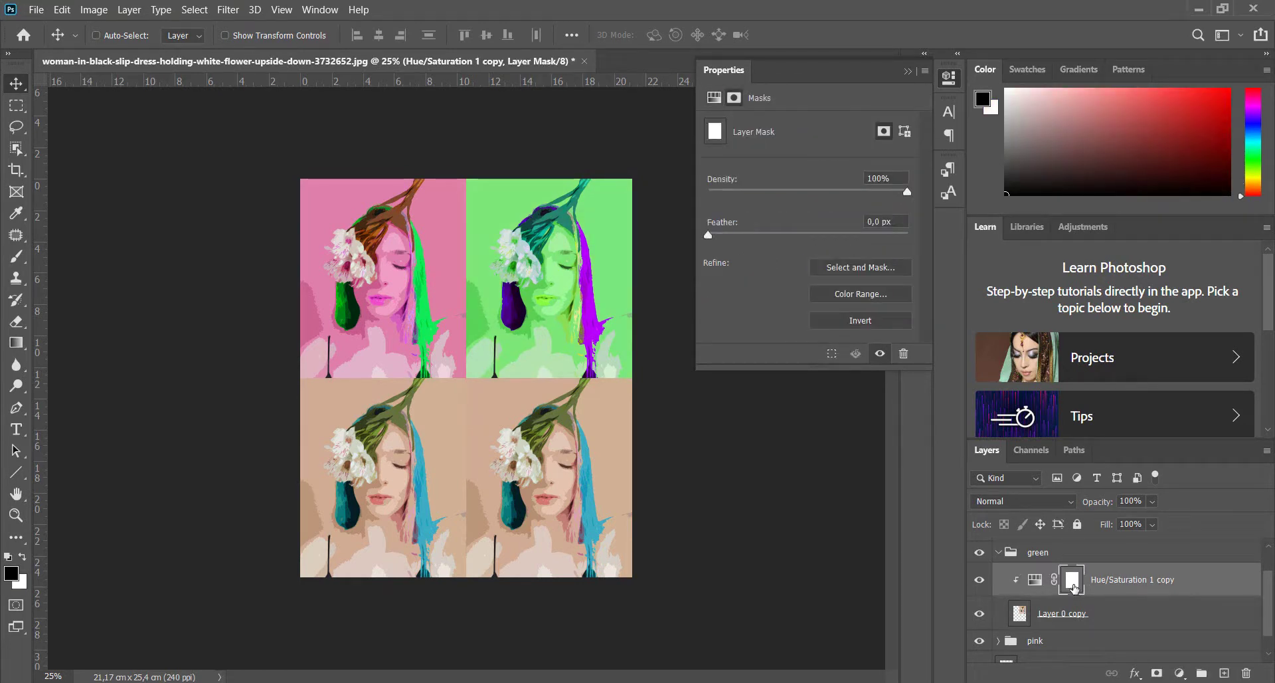
click(17, 257)
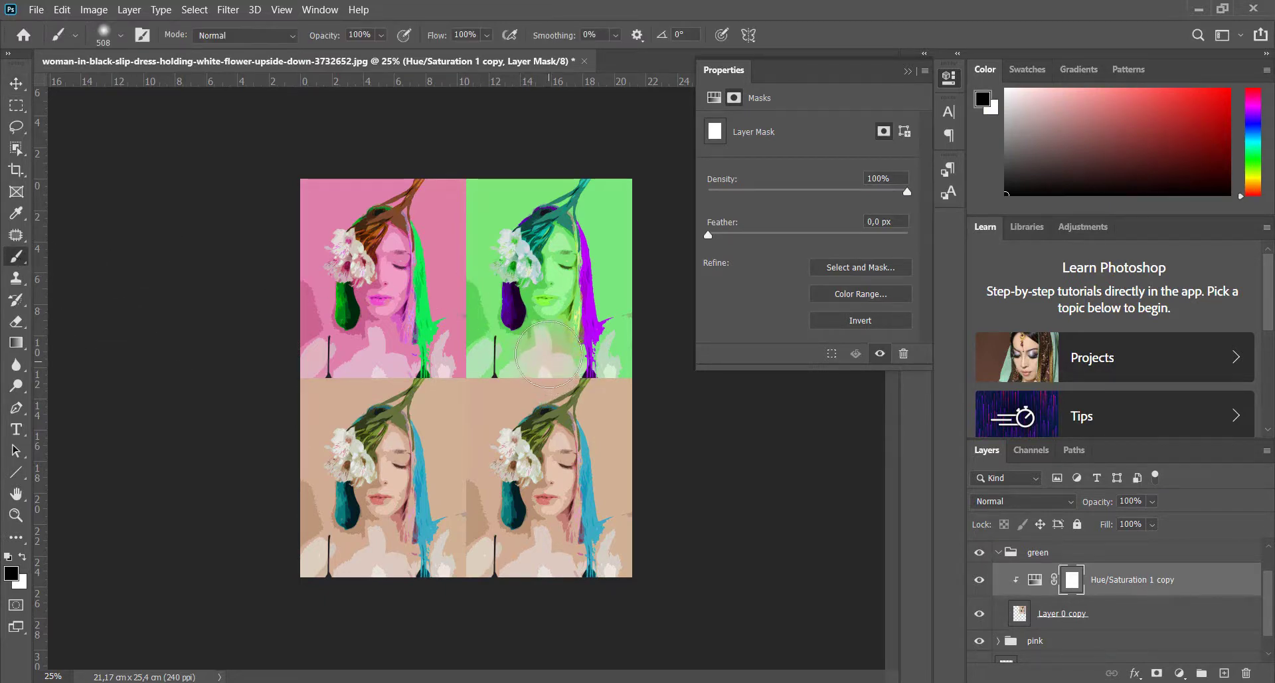
mouse_move(549, 354)
mouse_down()
mouse_move(548, 256)
mouse_move(543, 361)
mouse_move(631, 359)
mouse_up()
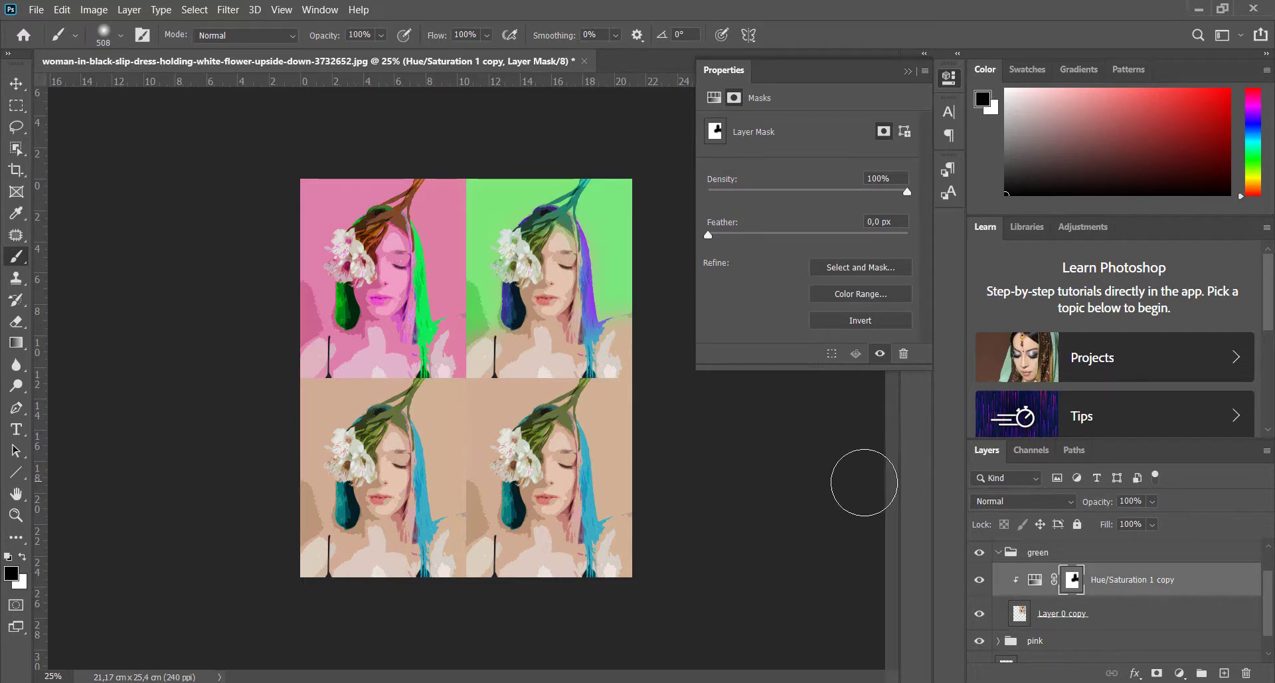
click(1124, 584)
- Duplicate the green Hue/Saturation adjustment into the orange group and clip it to that portrait
key(ctrl+j)
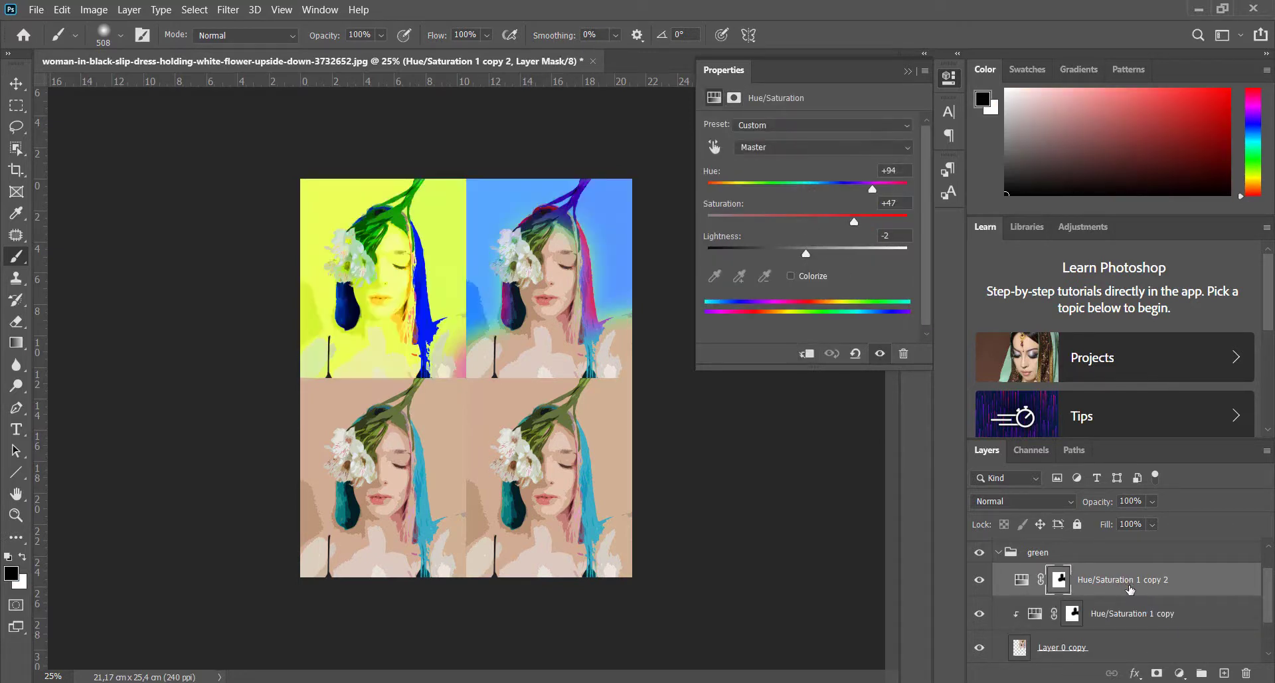
drag(1080, 583, 1050, 570)
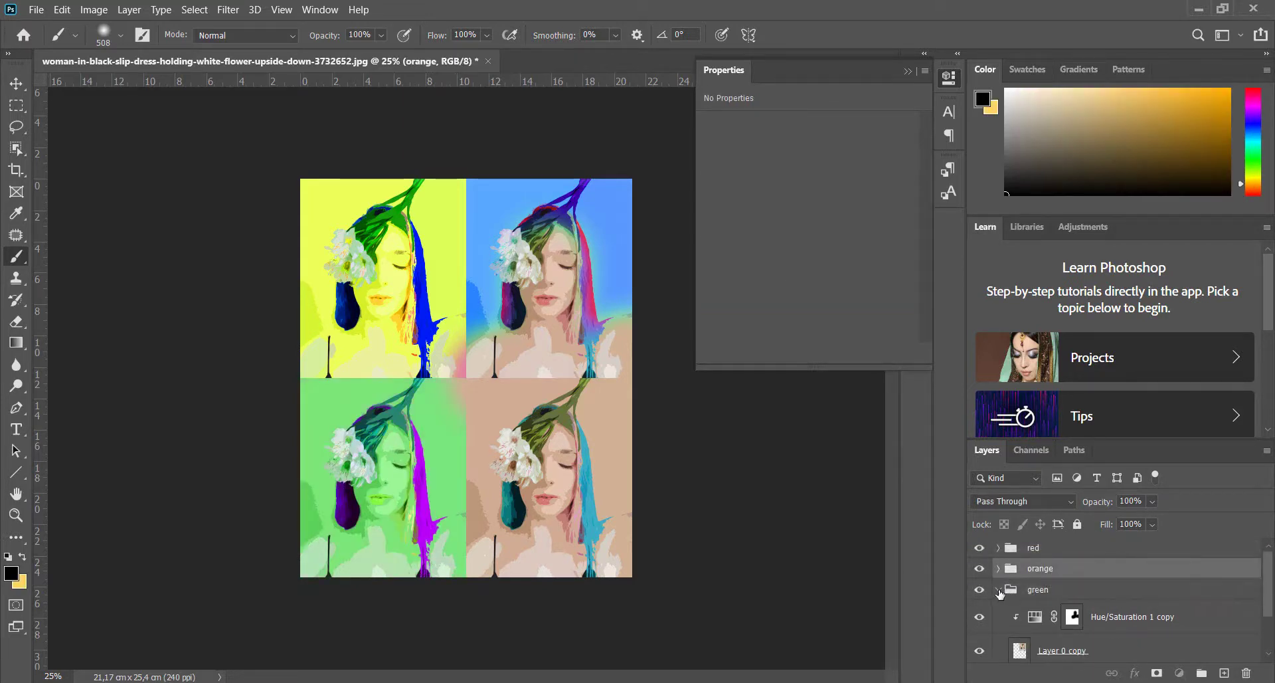
click(998, 590)
click(999, 571)
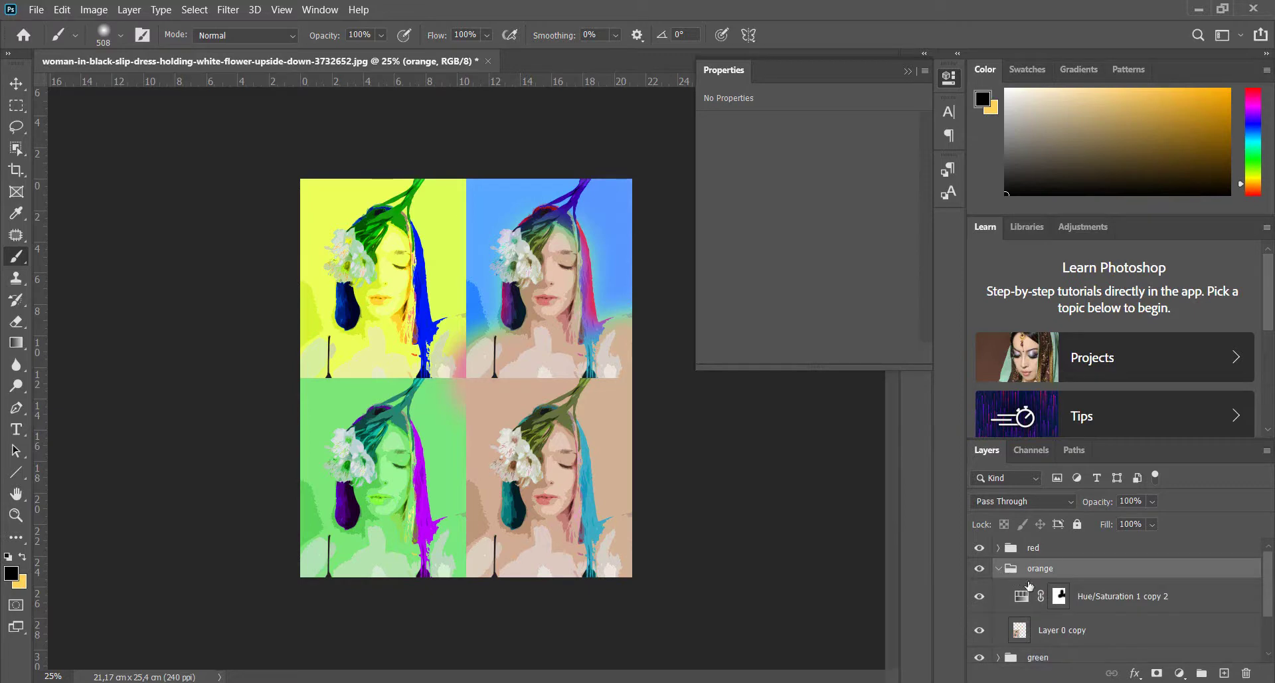
click(1101, 596)
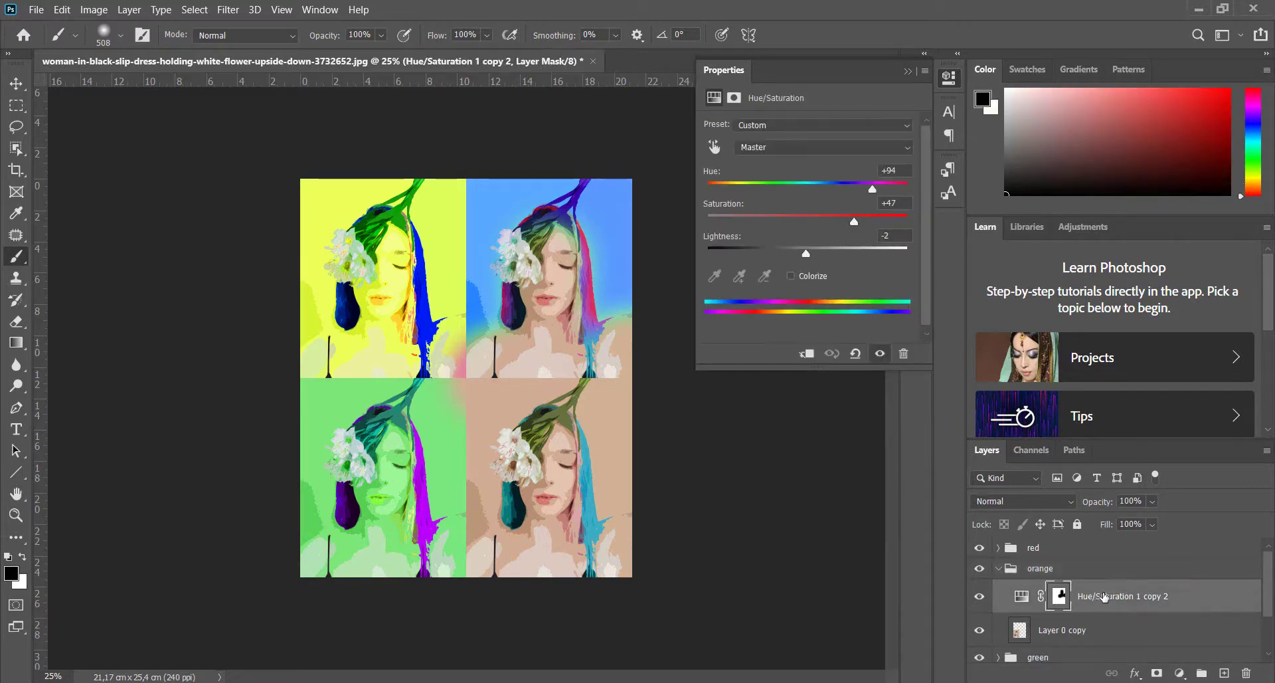
right_click(1102, 596)
click(970, 304)
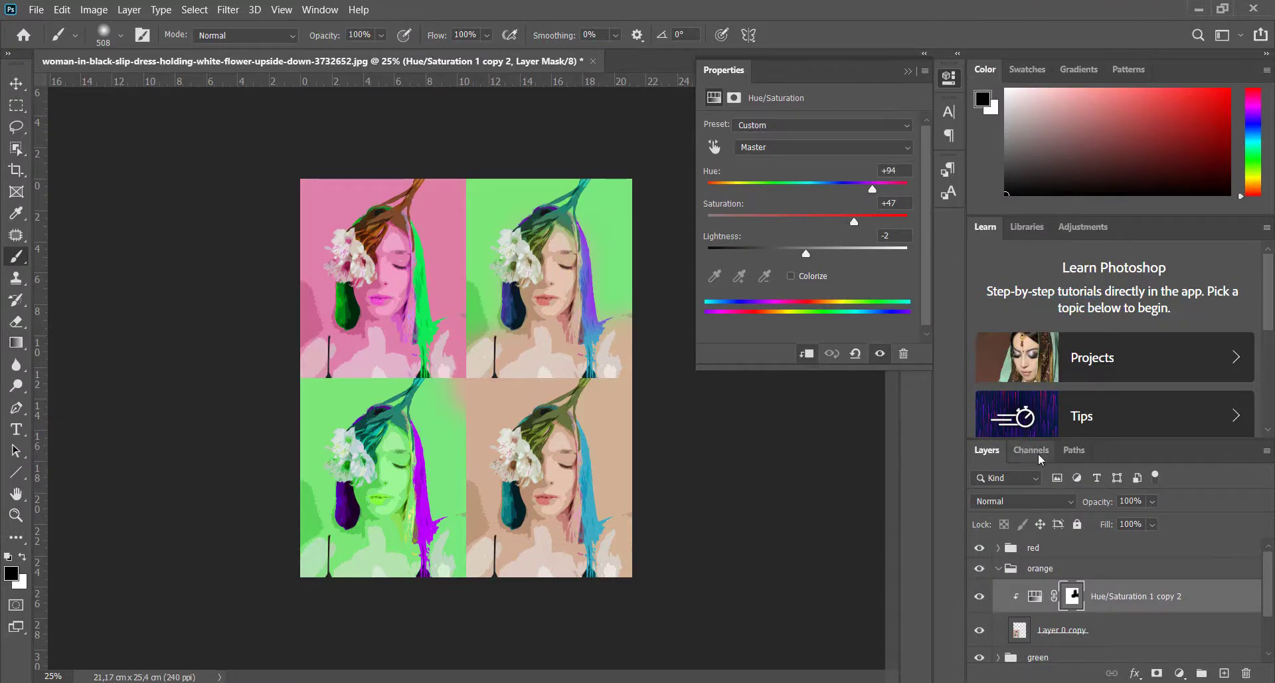
- Select the copy's layer mask with white in front, then return to its Hue/Saturation settings
click(1075, 600)
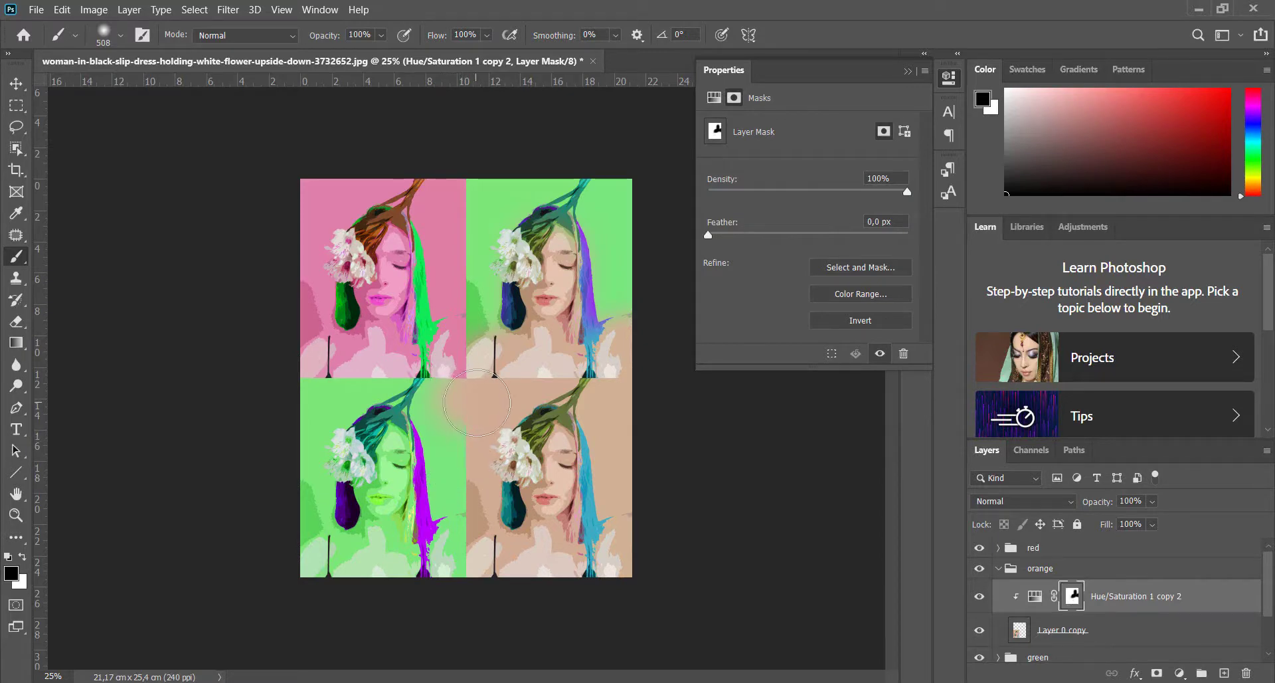
key(x)
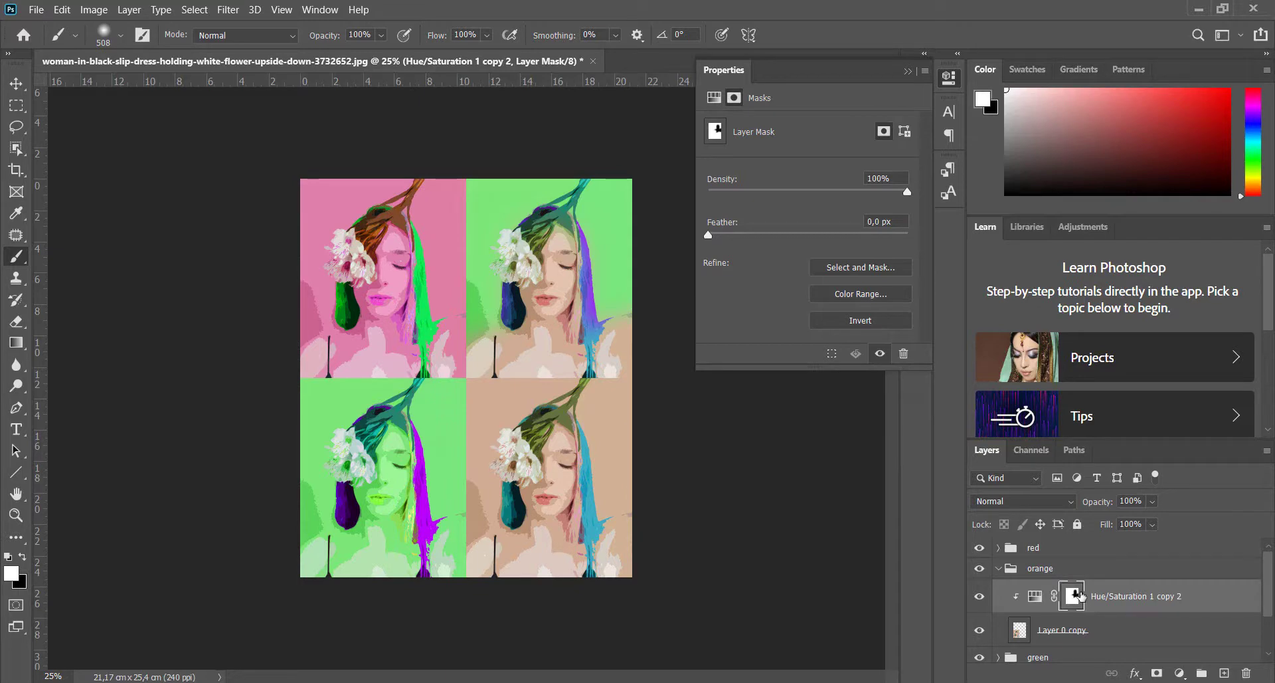
click(1036, 599)
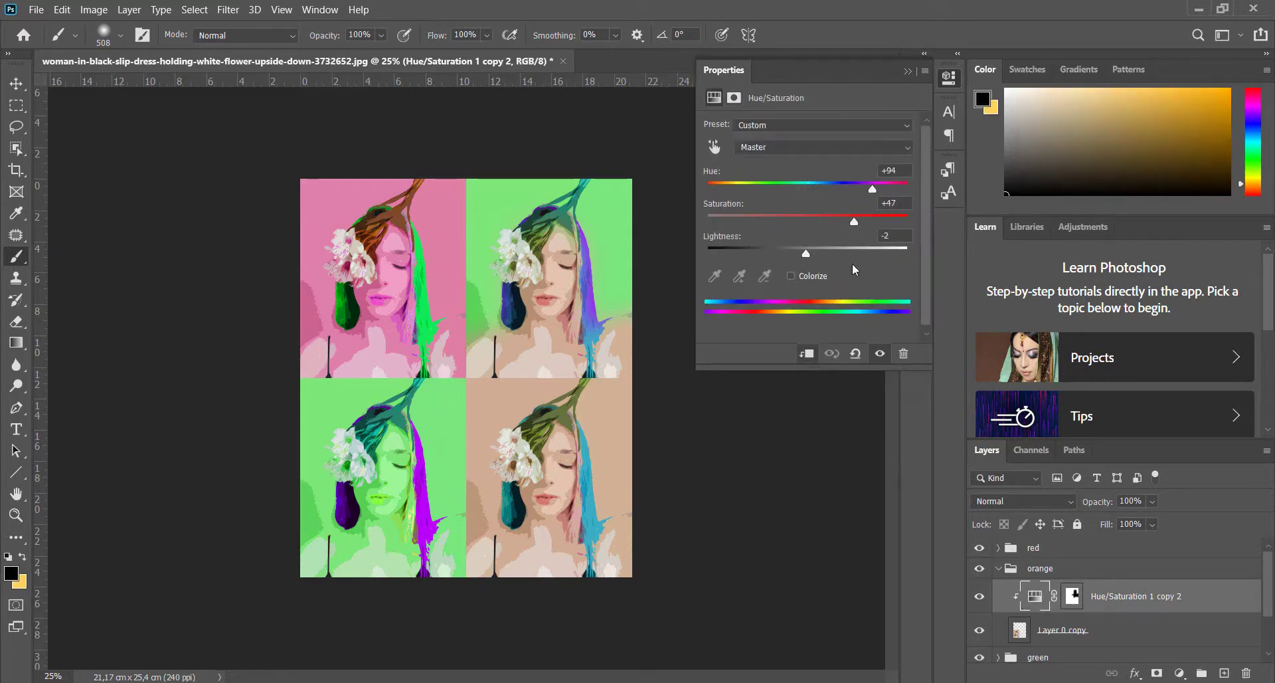
- Retune the lower-left copy to Hue about -7 and Saturation +59 for saturated orange
drag(873, 189, 811, 198)
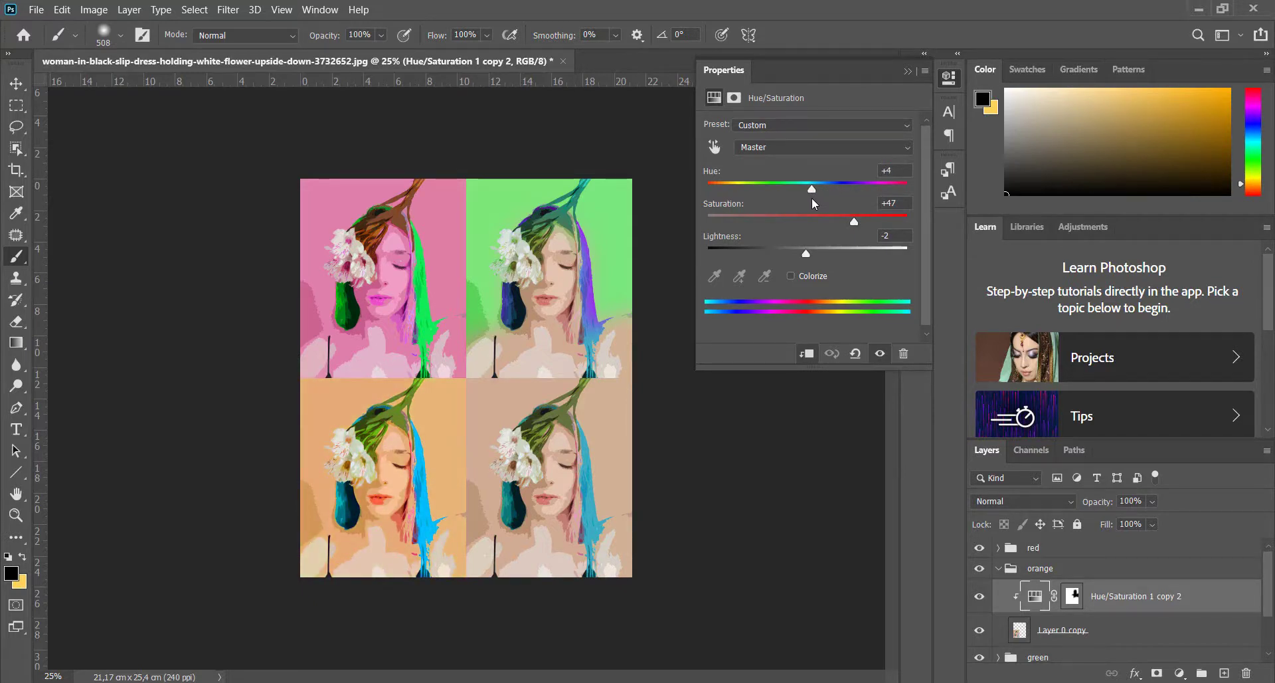
drag(812, 197, 799, 190)
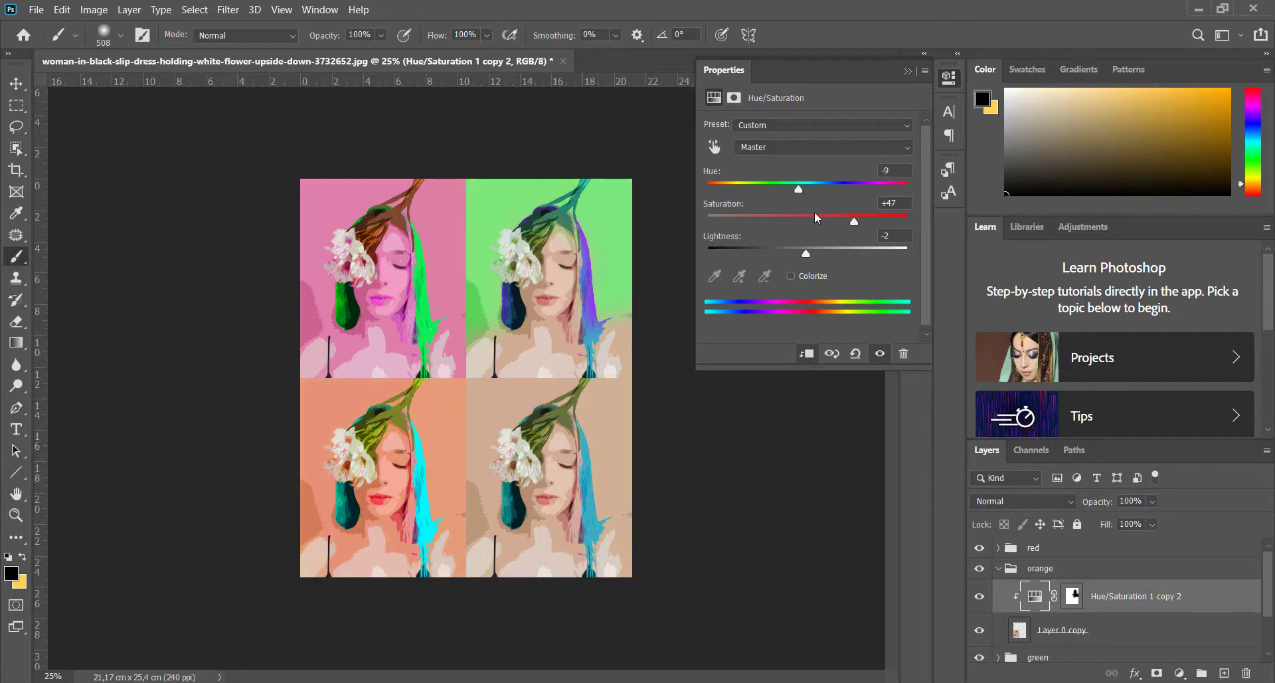
drag(854, 221, 871, 221)
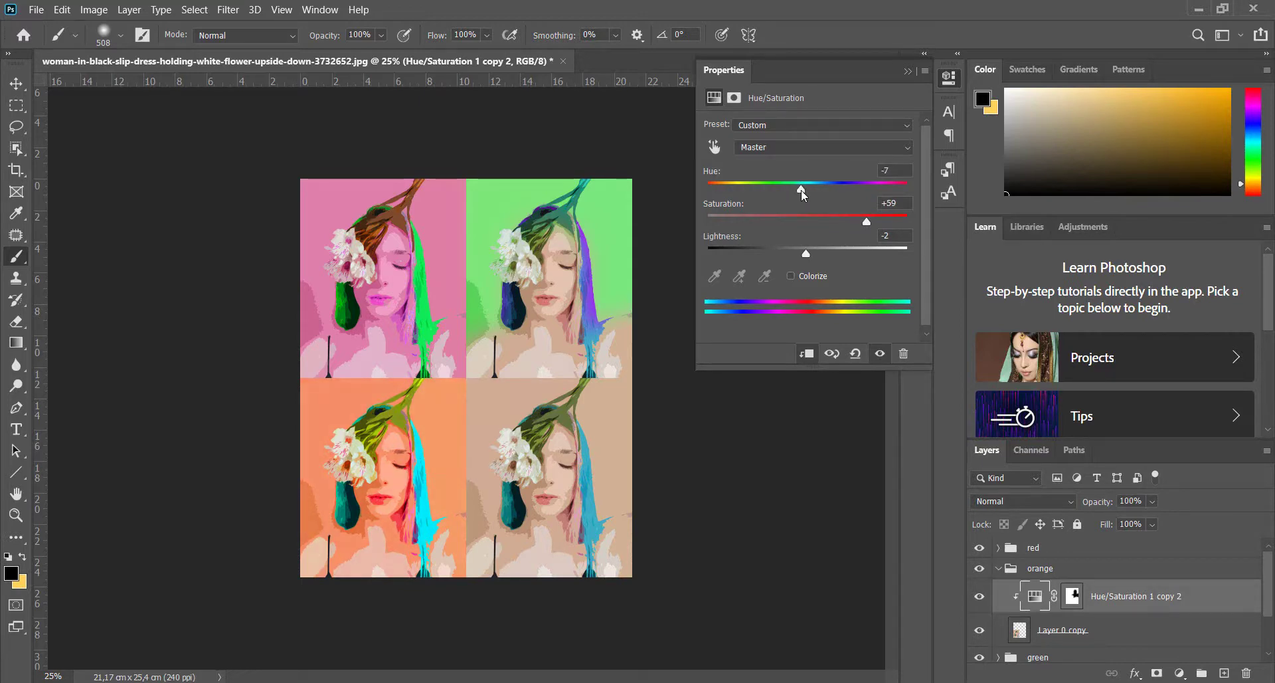
click(1074, 600)
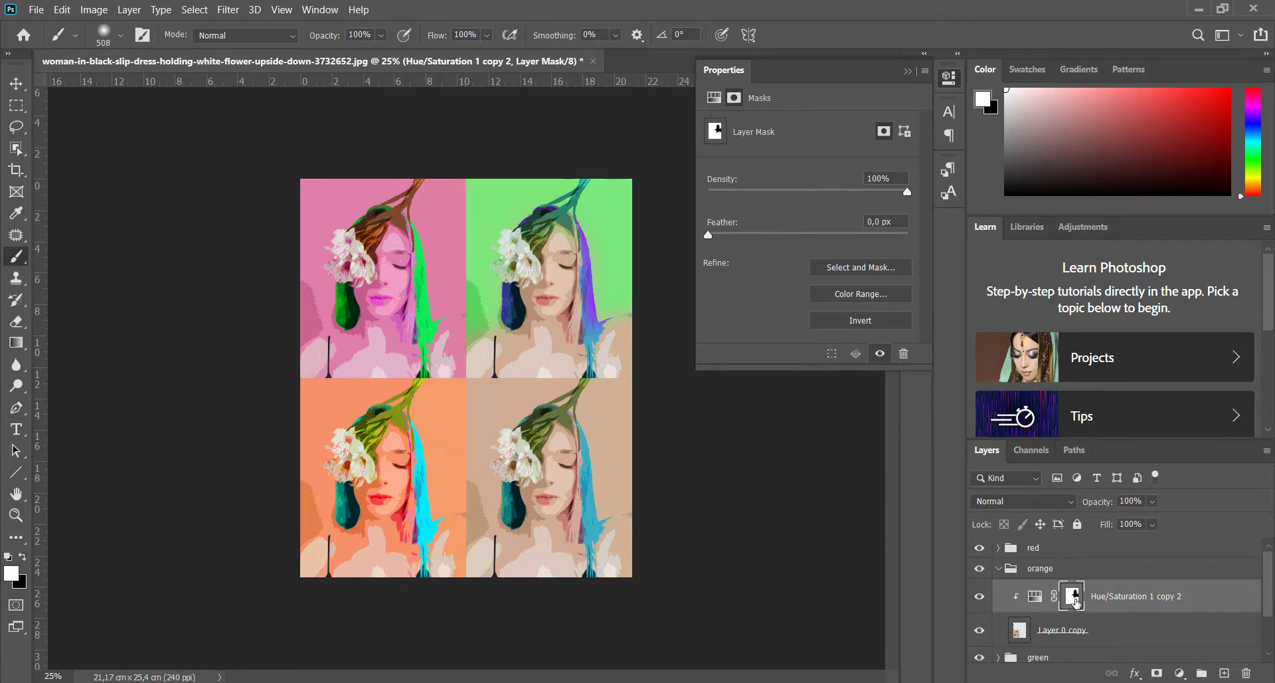
- Replace the orange adjustment's mask with a fresh one and paint black over the lower-left face
right_click(1073, 602)
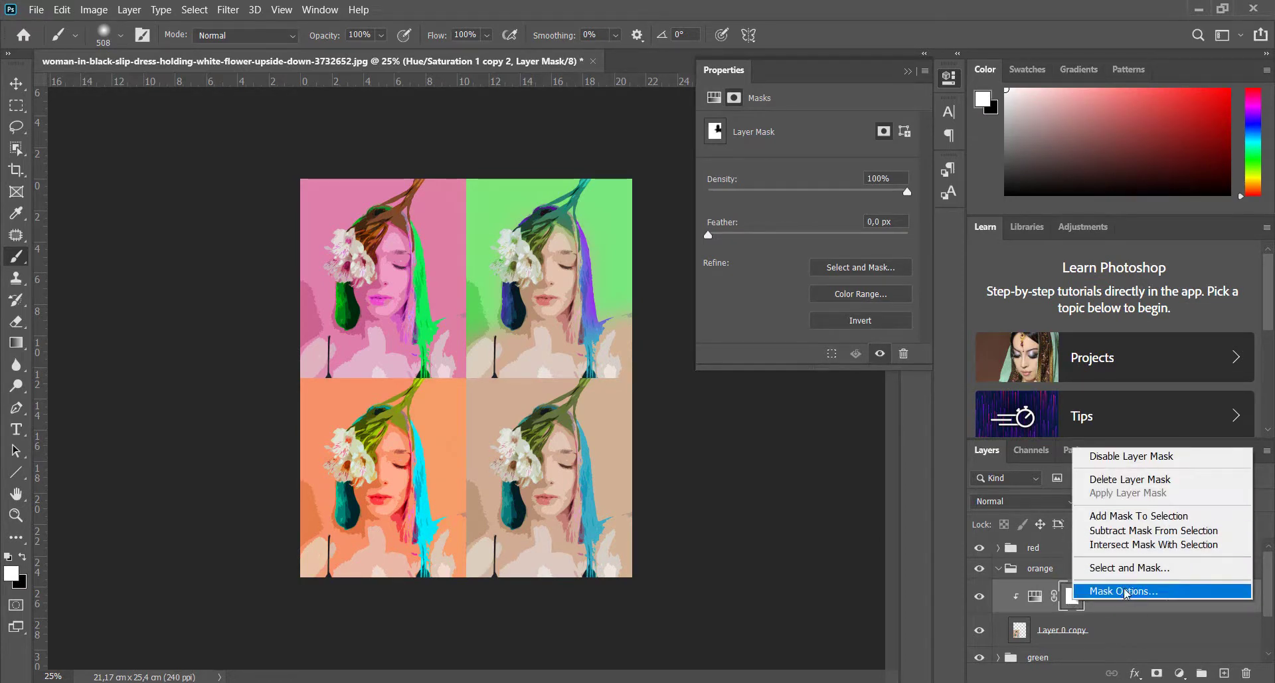
click(1139, 480)
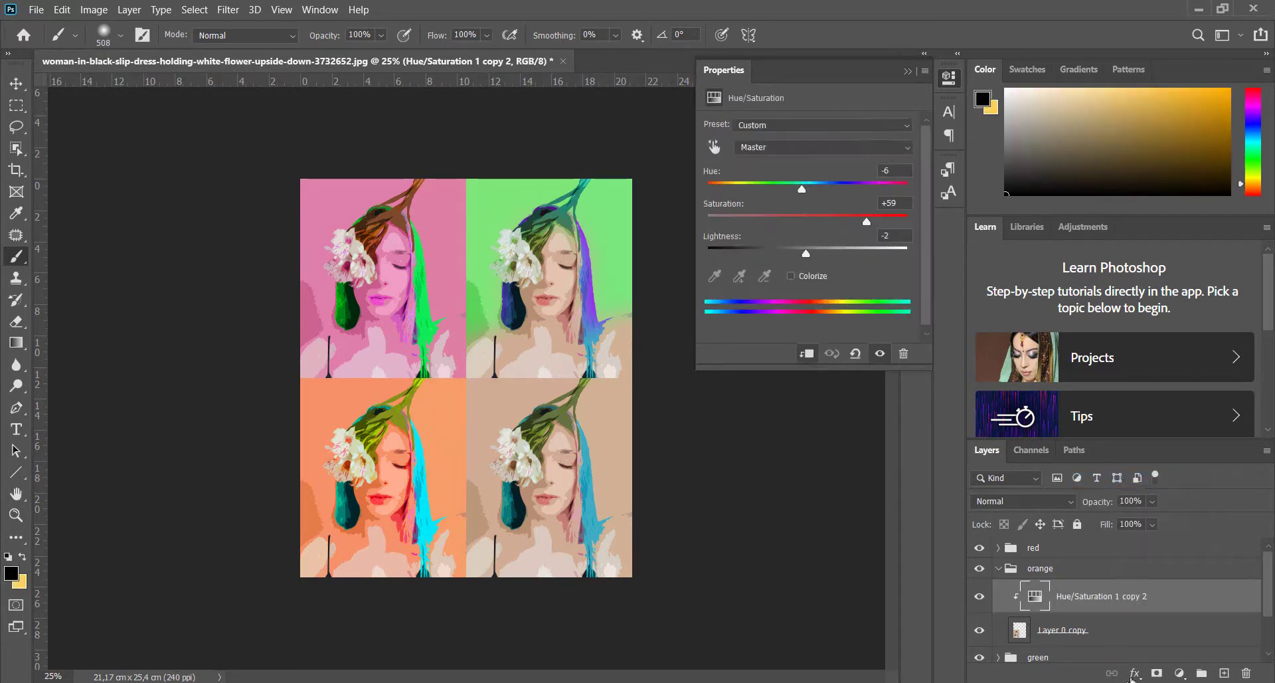
click(1157, 673)
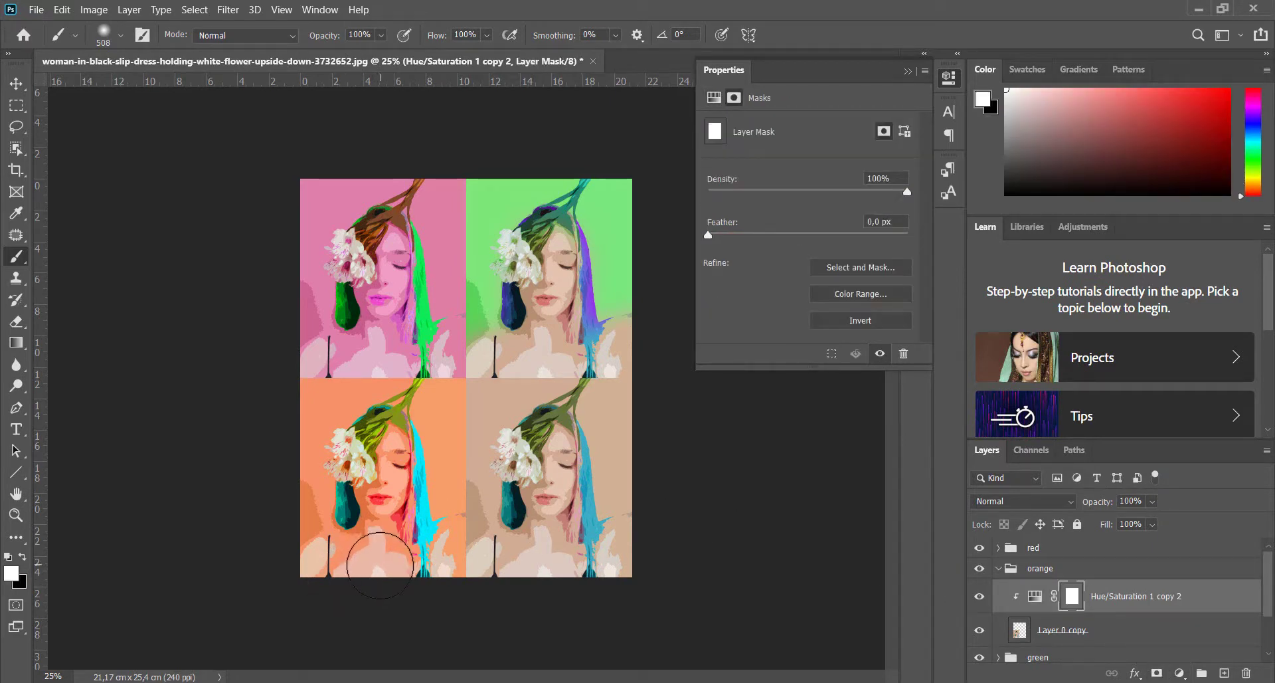
click(24, 557)
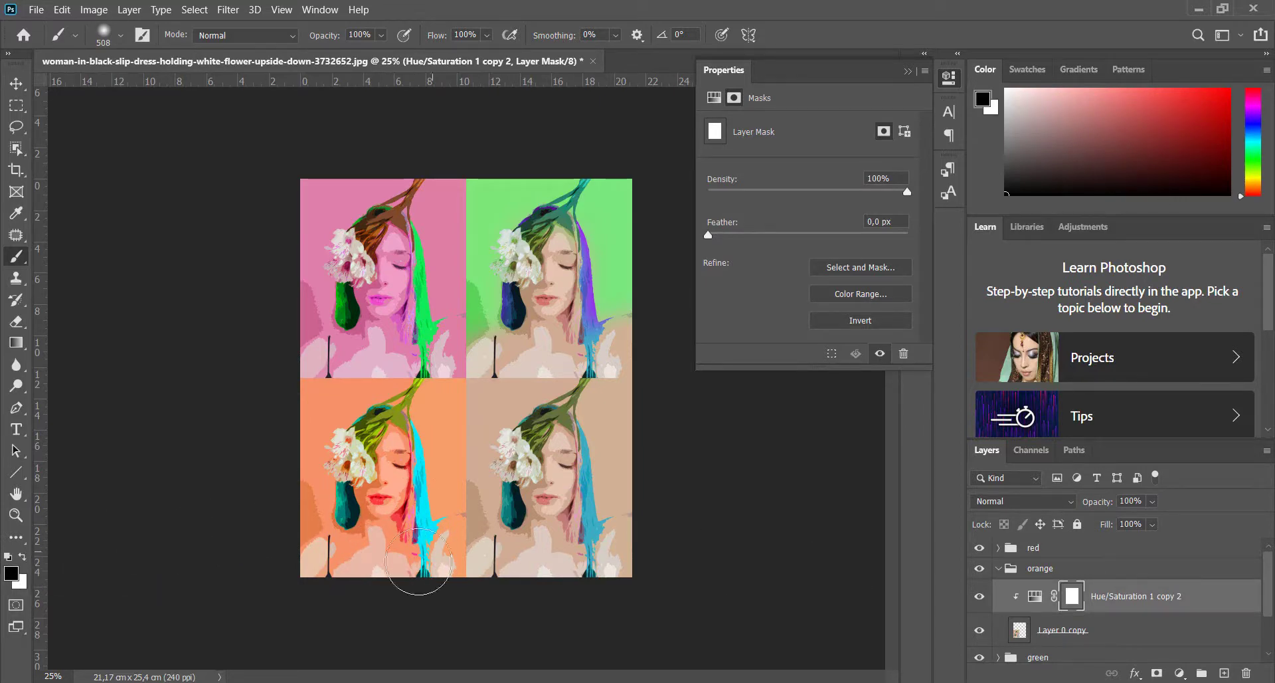
drag(413, 583, 374, 577)
mouse_move(374, 561)
mouse_down()
mouse_move(356, 583)
mouse_move(443, 565)
mouse_up()
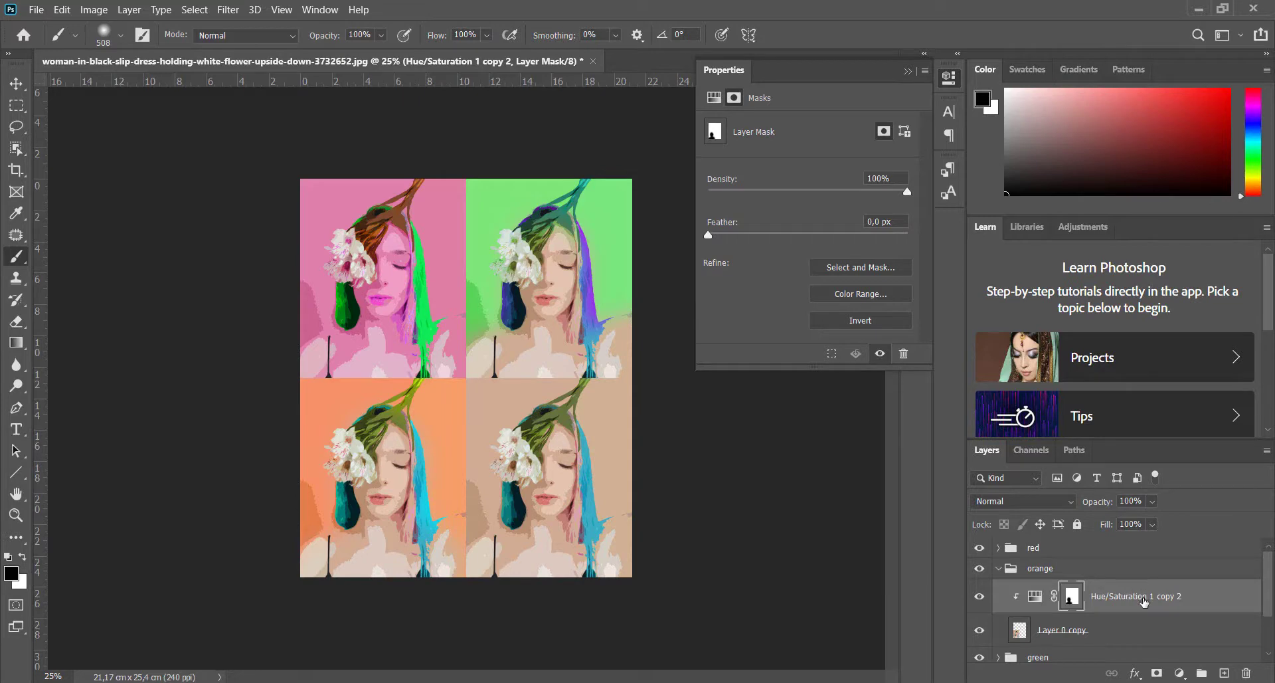
- Duplicate the orange Hue/Saturation adjustment and move the copy into the red group
click(1140, 606)
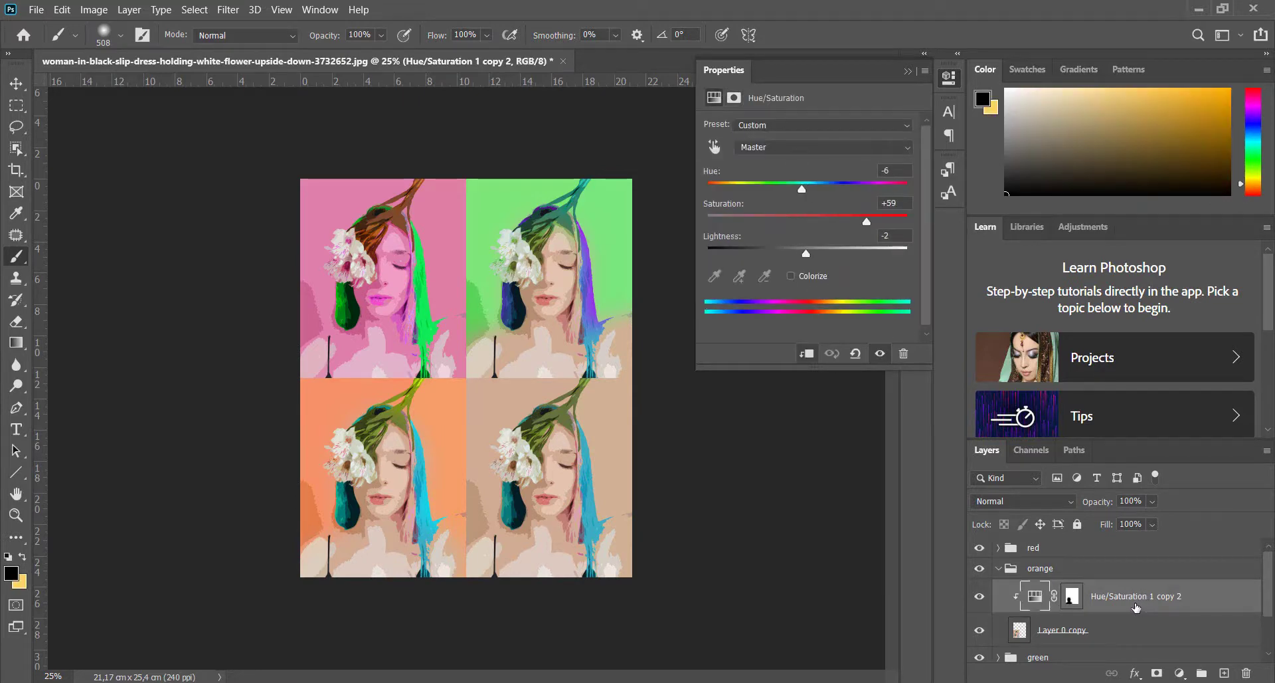
key(ctrl+j)
drag(1102, 589, 1010, 570)
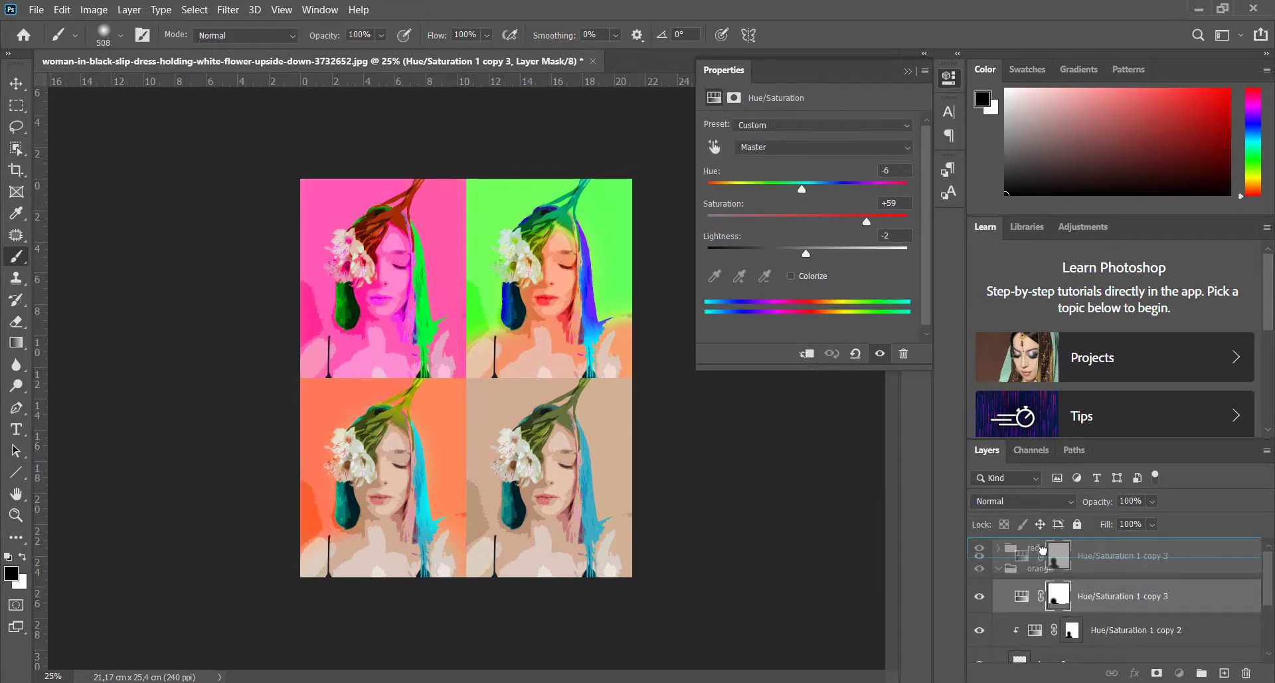
click(998, 570)
click(998, 549)
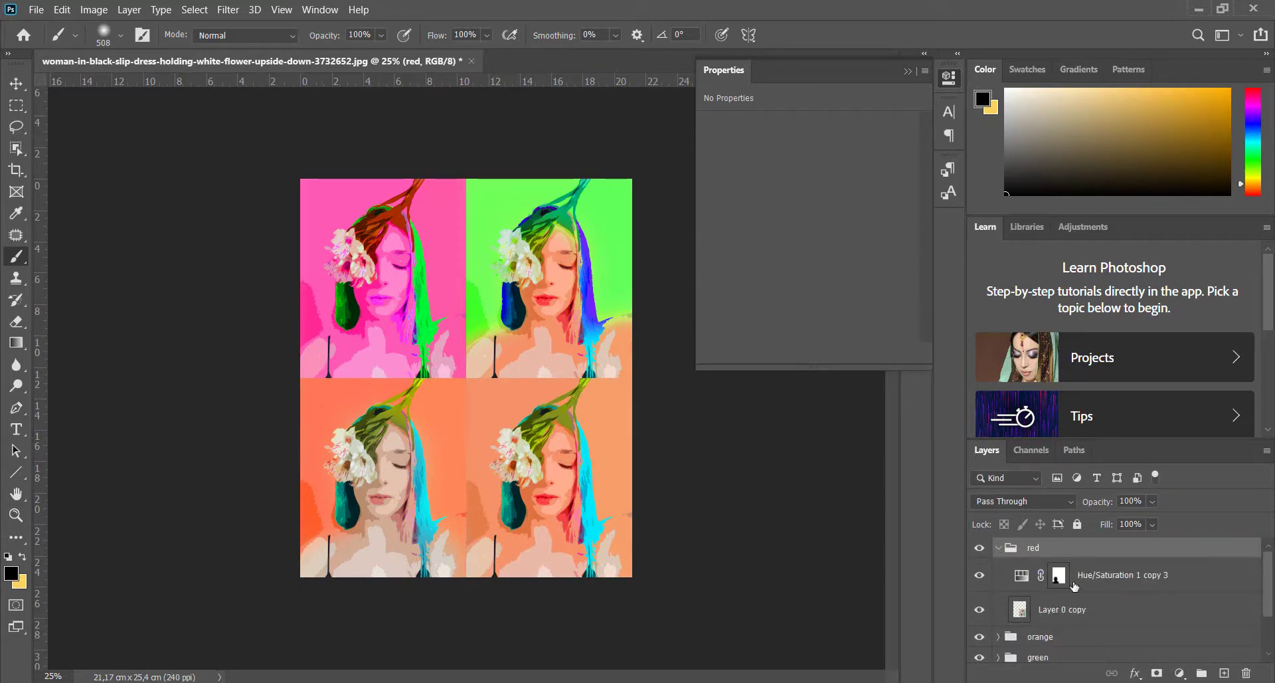
- Replace the copy's mask with a fresh one and clip it to the red group's image
click(1061, 579)
right_click(1061, 580)
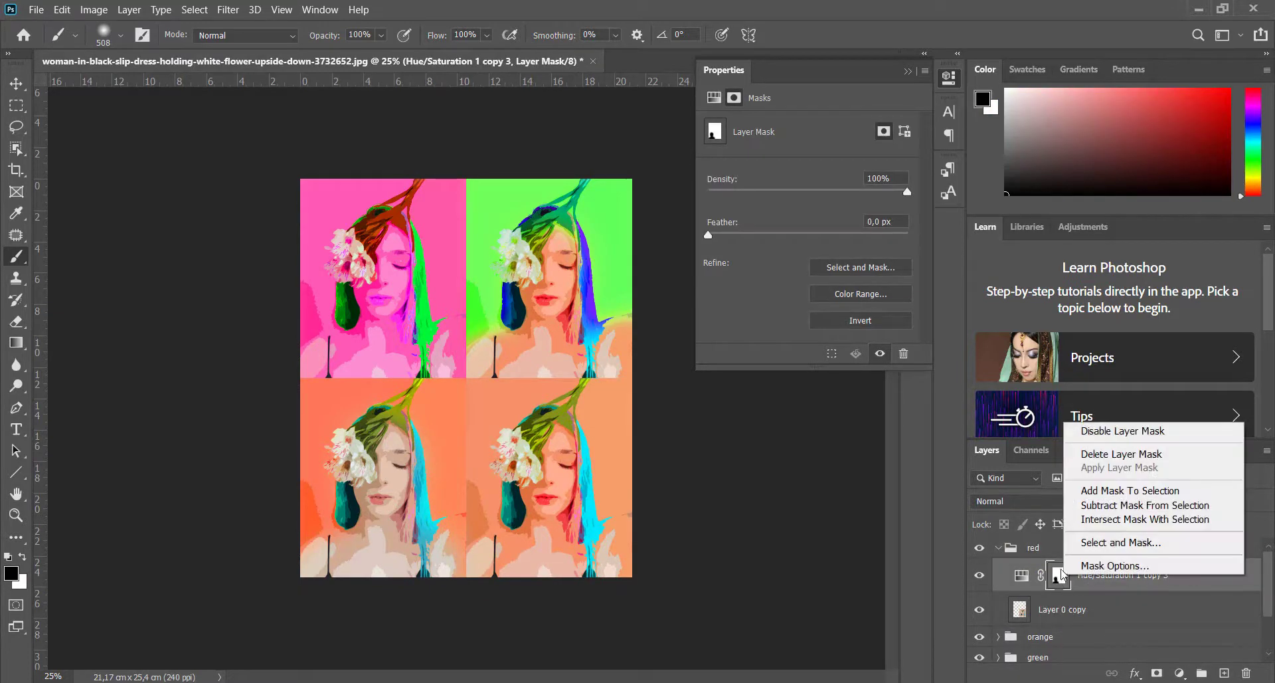
click(1117, 455)
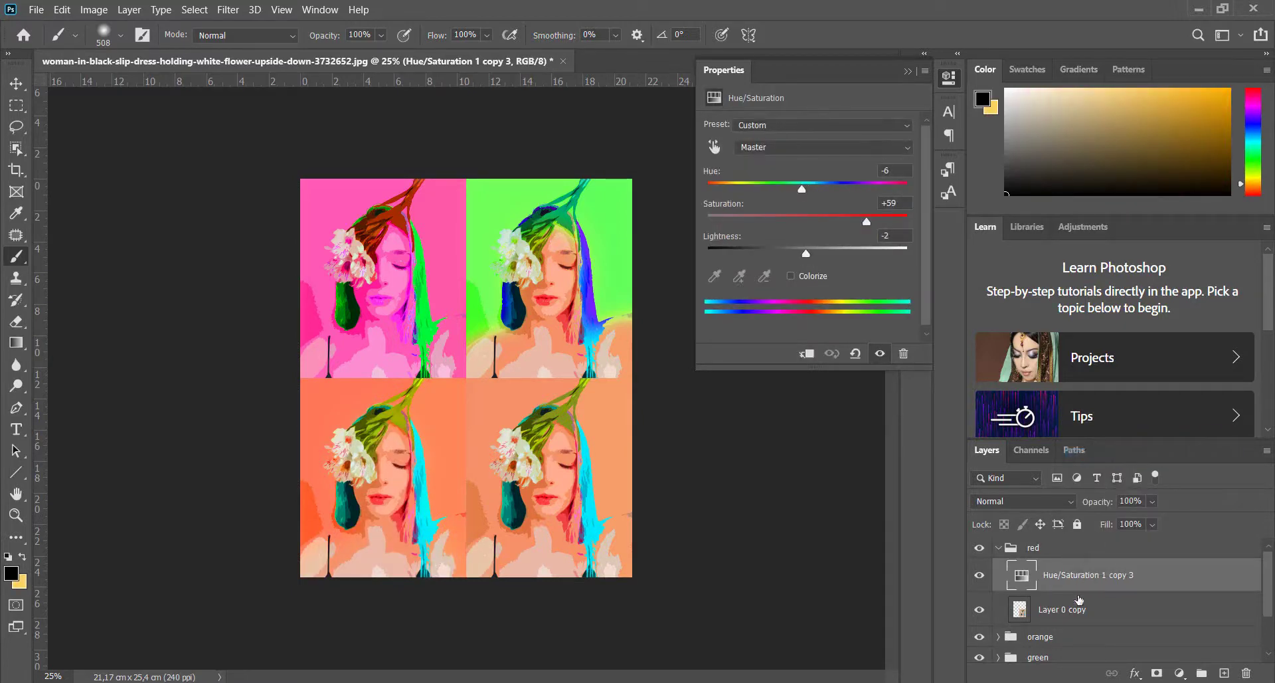
click(1157, 674)
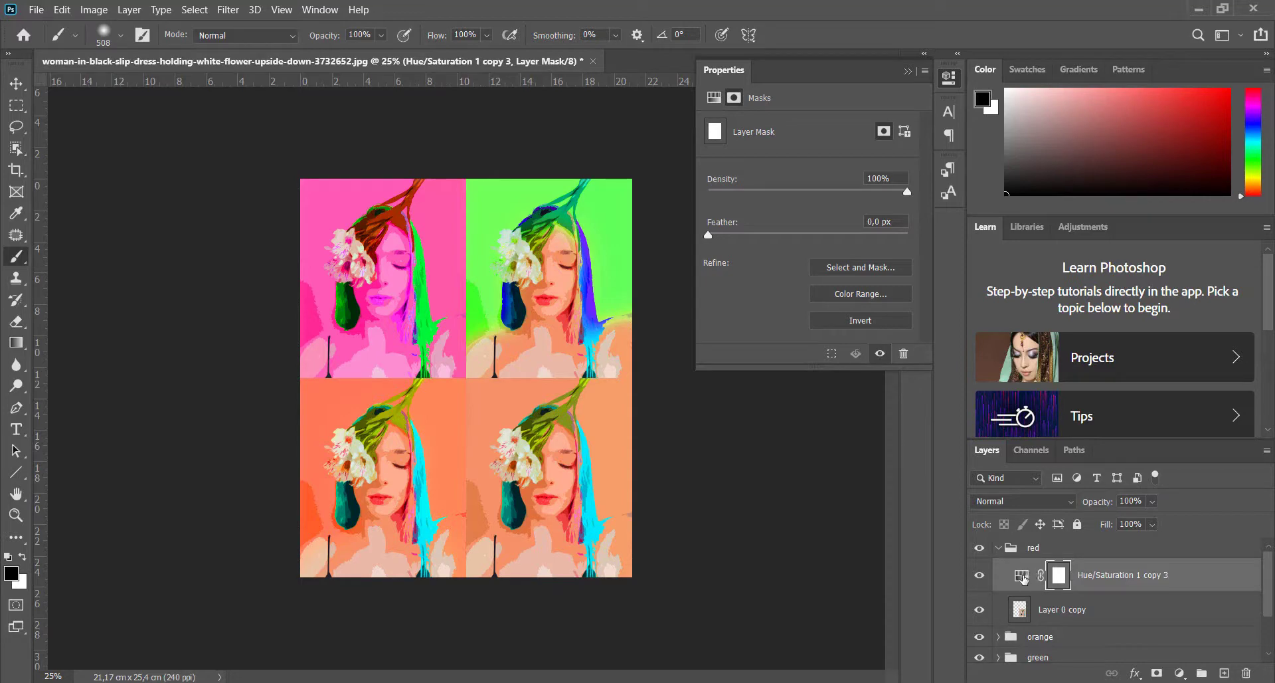
click(1023, 577)
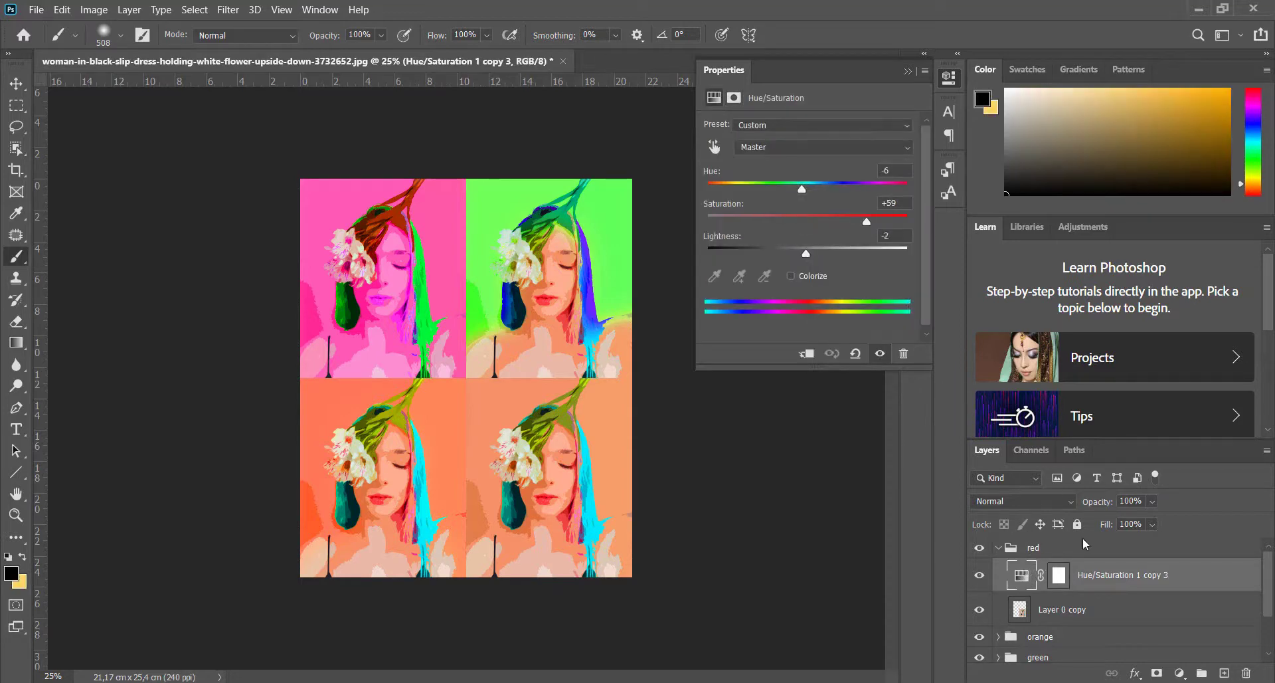
right_click(1129, 581)
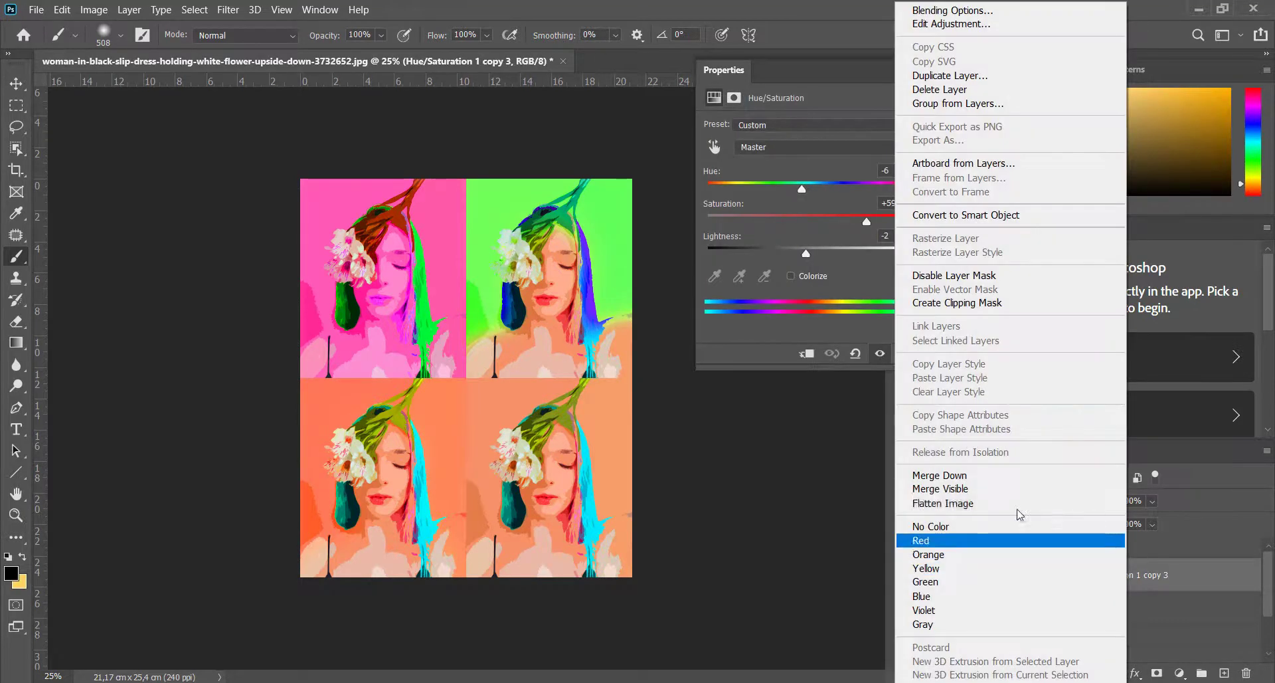
click(1004, 300)
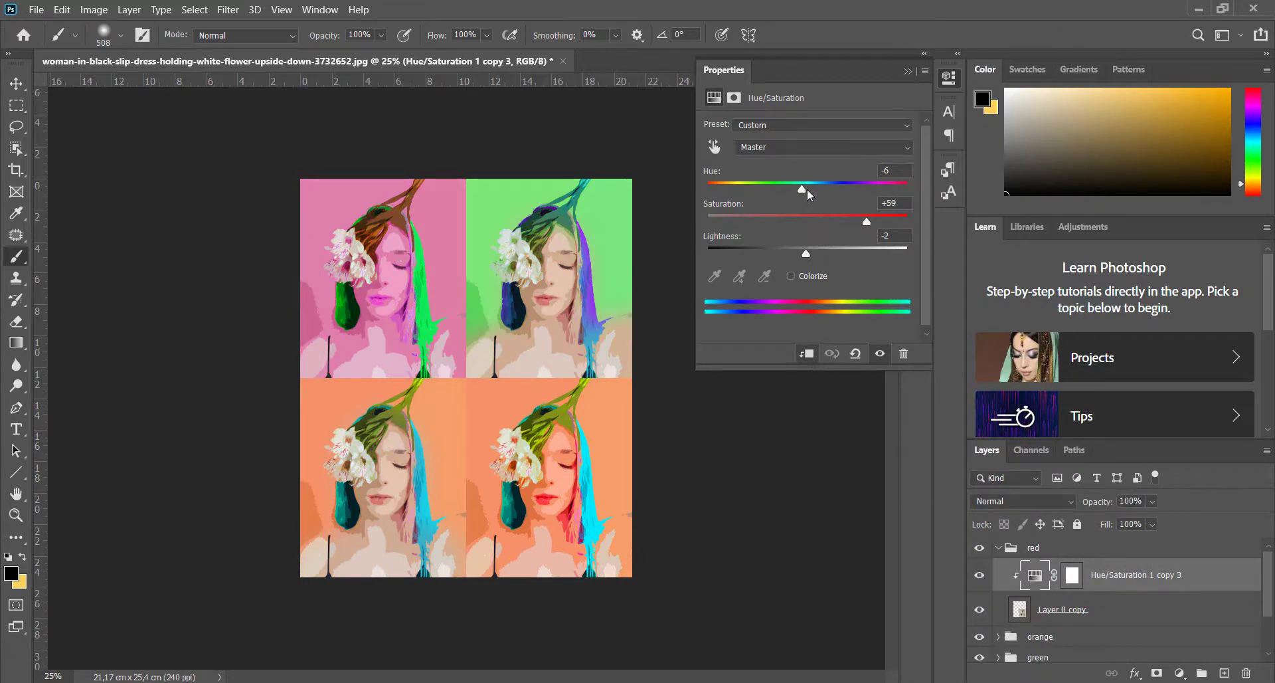
- Set the red copy to Hue -25, Saturation +74 and paint black over the lower-right face and neck
drag(803, 192, 784, 192)
click(889, 221)
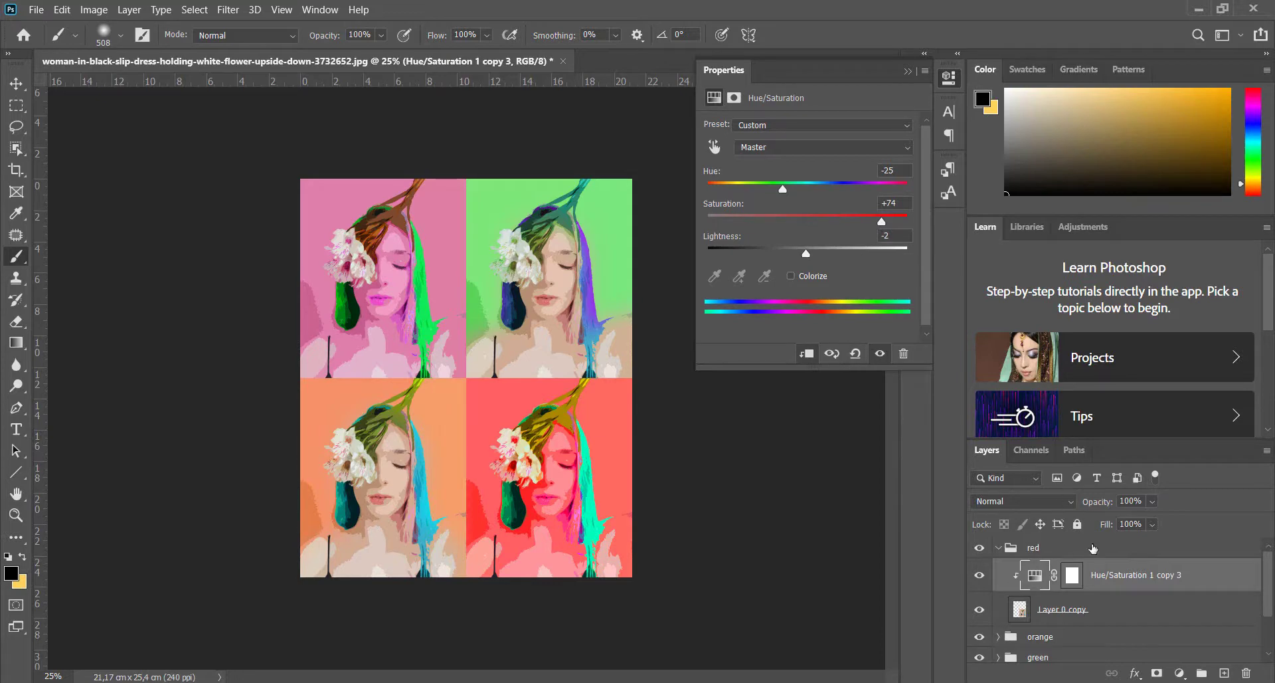
click(1072, 577)
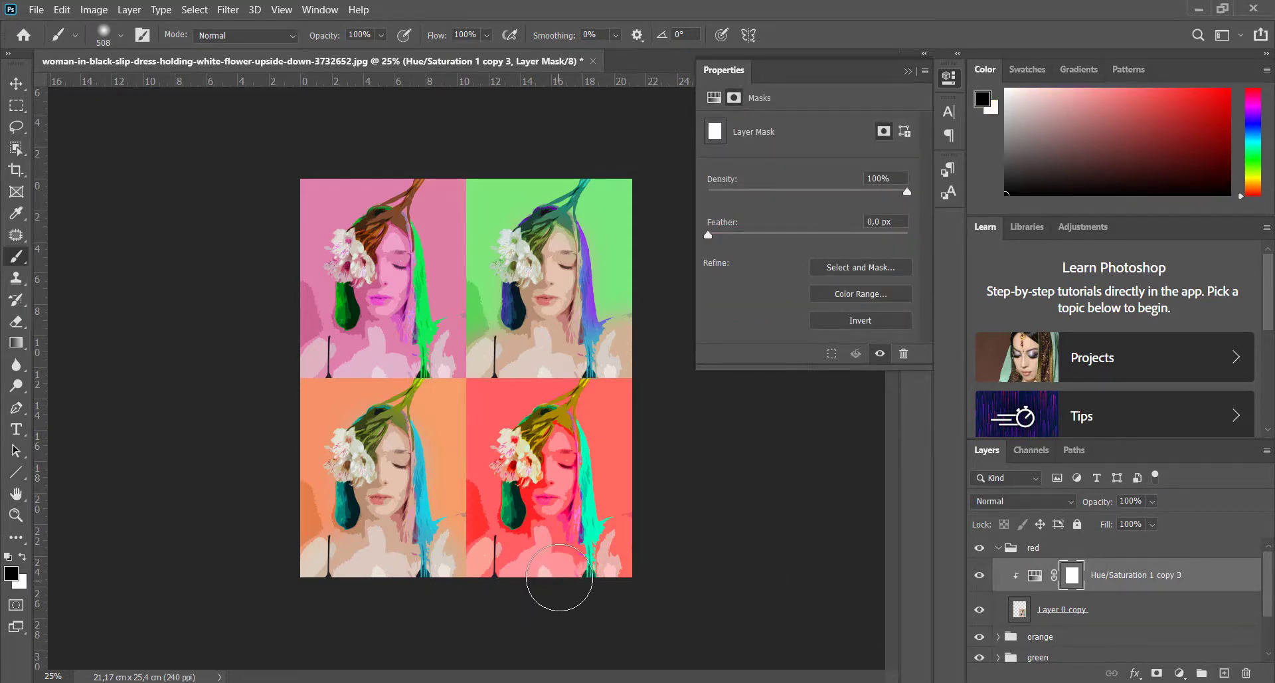
drag(534, 554, 553, 481)
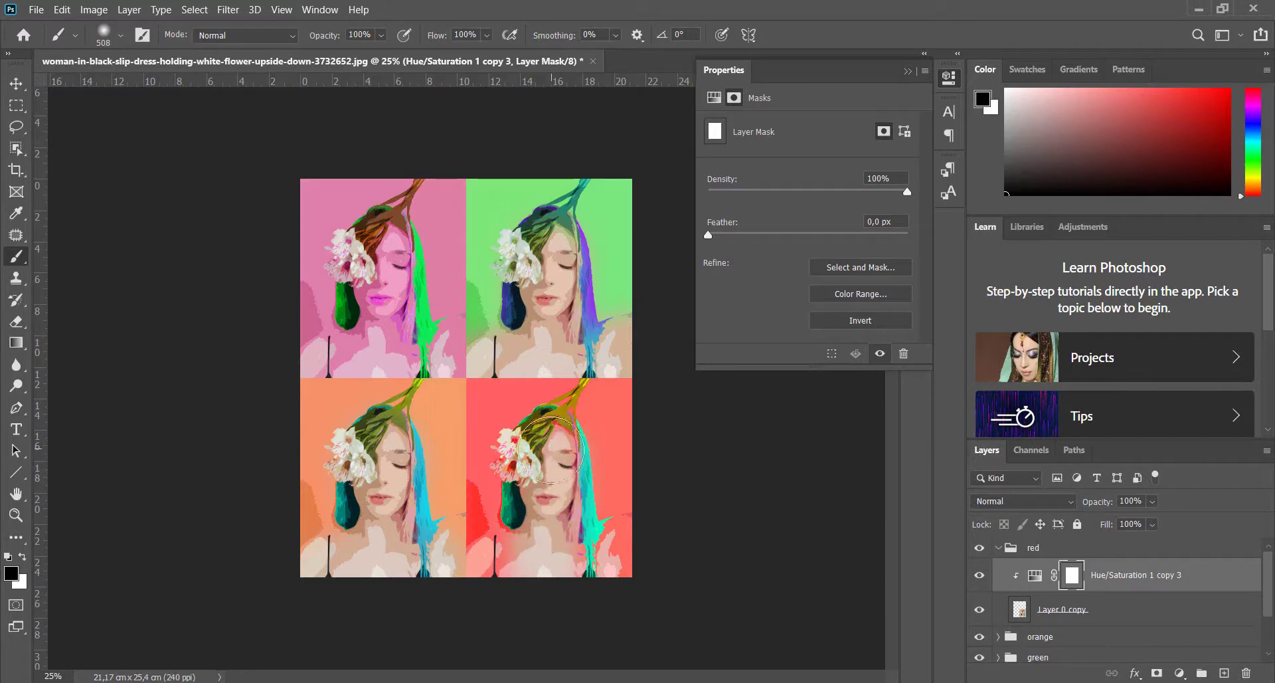
drag(543, 556, 504, 572)
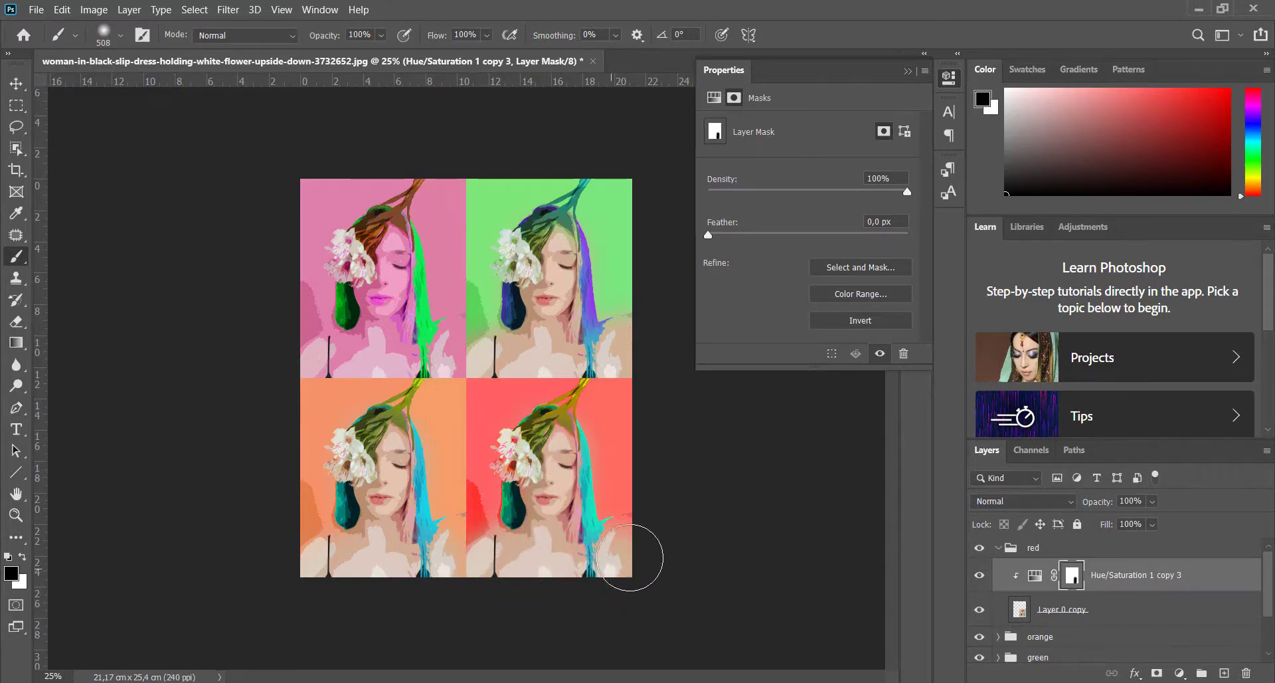
key(x)
drag(615, 472, 607, 472)
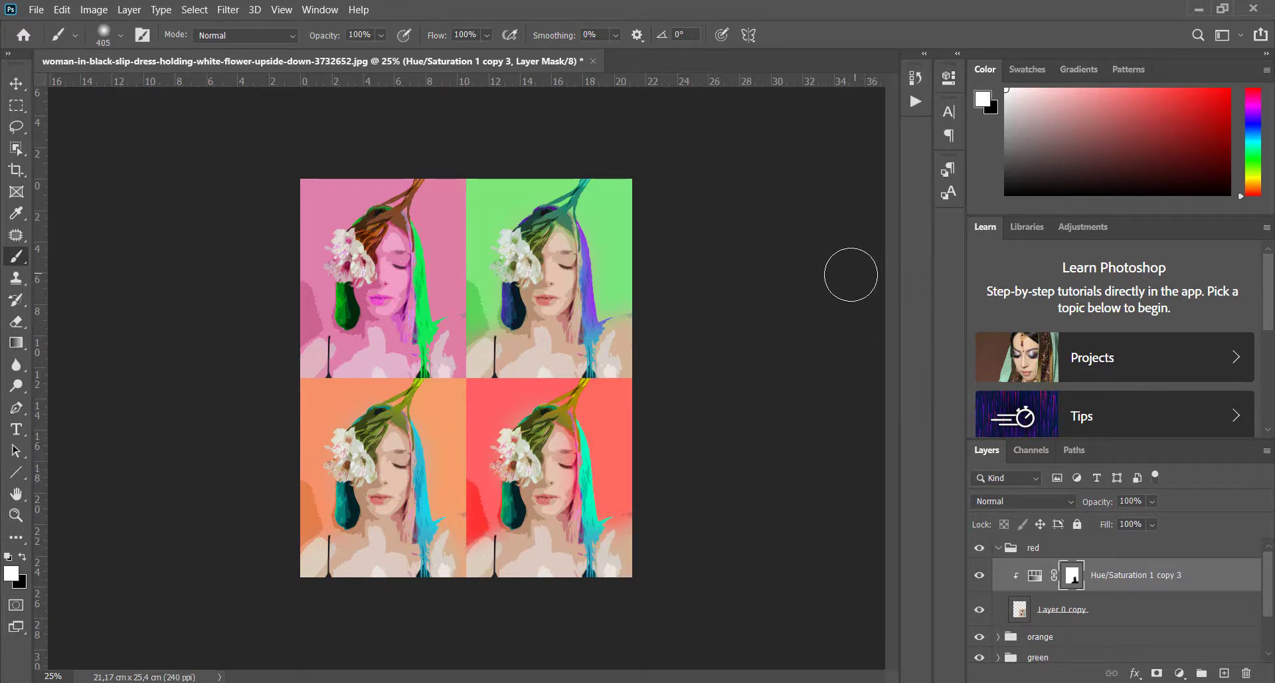
click(998, 550)
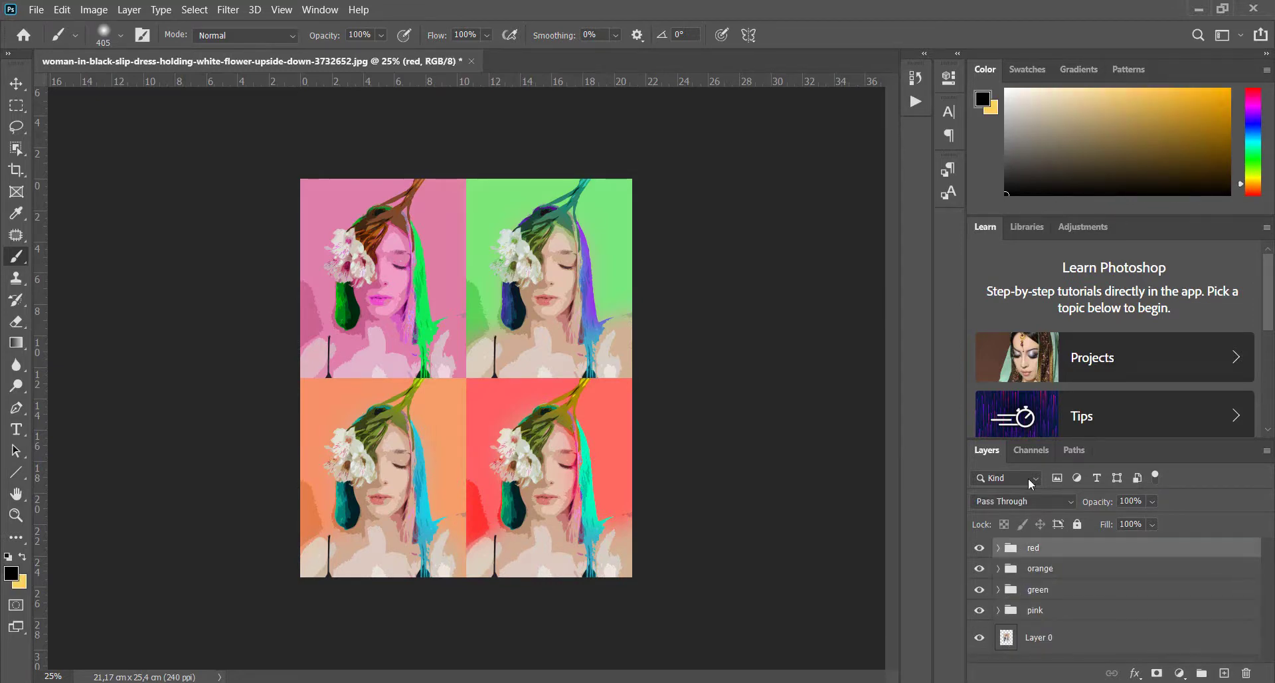